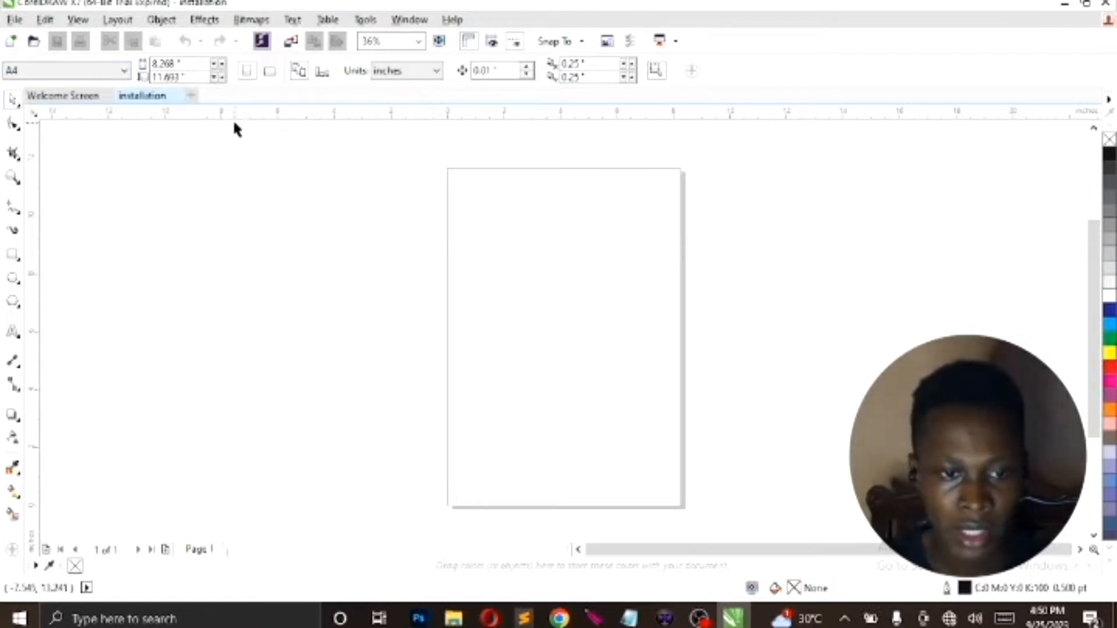
Set the page size to 4 inches wide by 2 inches high and fit the view to the page
left_click_drag(190, 64, 154, 58)
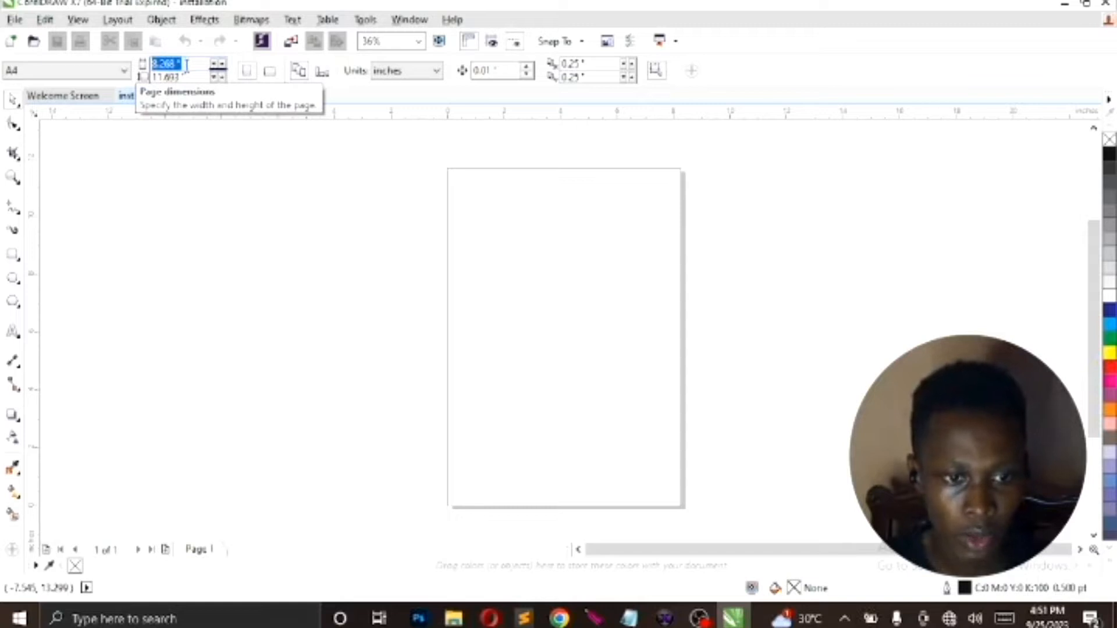
type("4")
key("Tab")
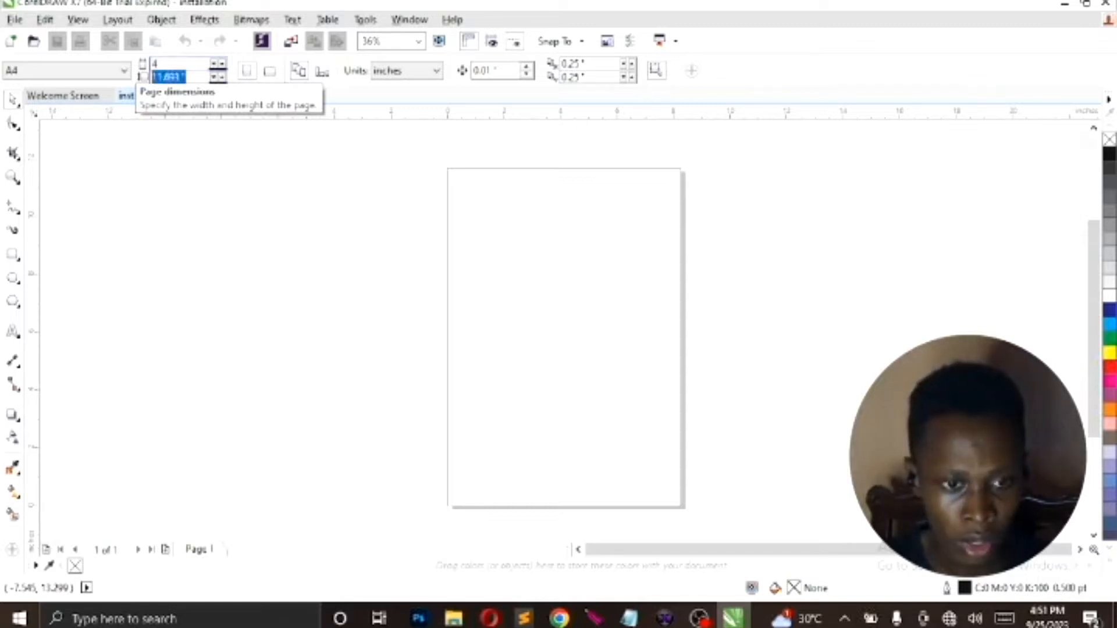
type("2")
key("Return")
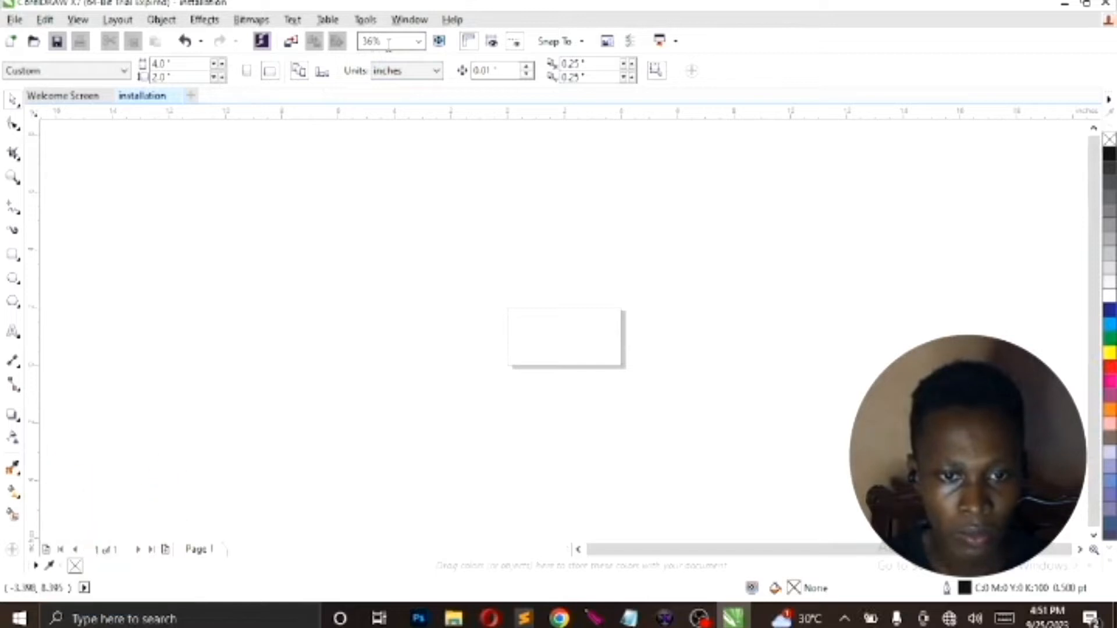
left_click(417, 41)
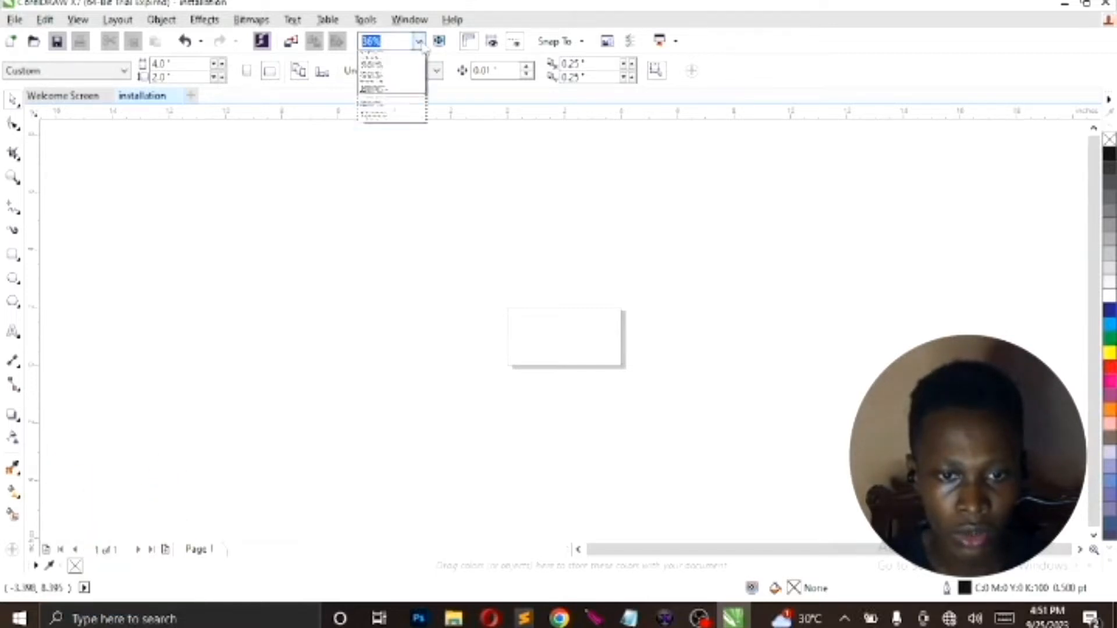
left_click(393, 60)
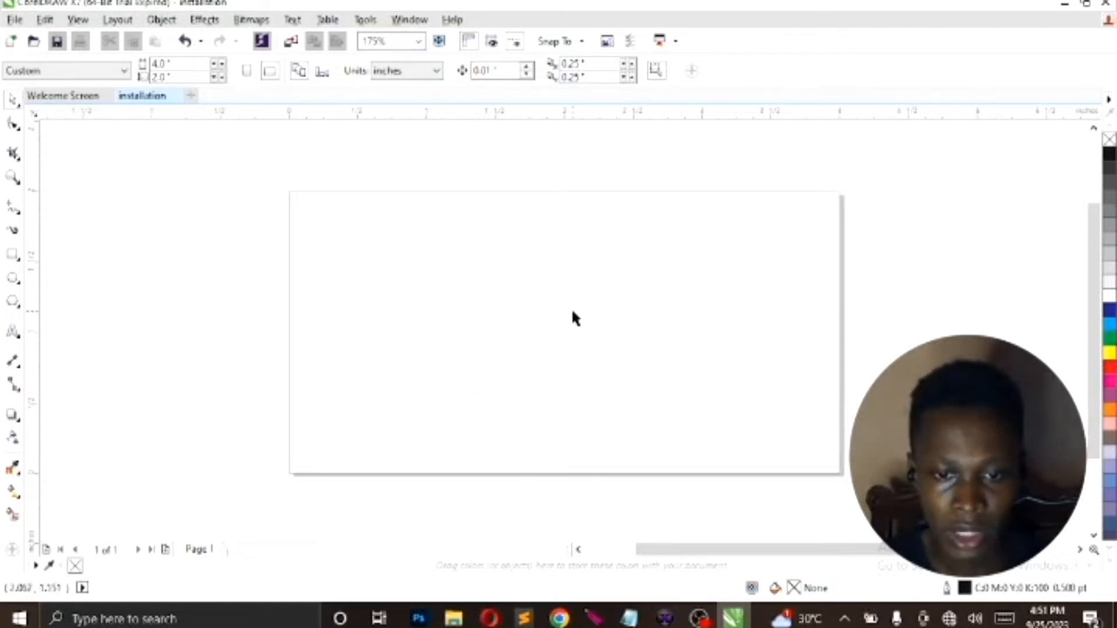
Create a rectangle covering the whole page and fill it with yellow
double_click(13, 256)
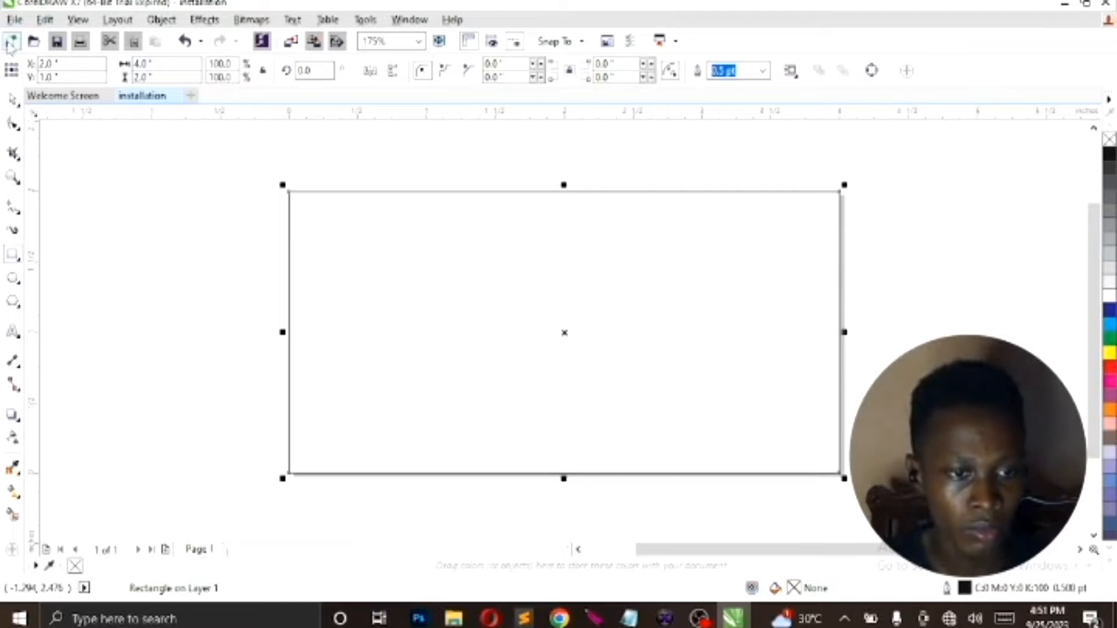
left_click(16, 105)
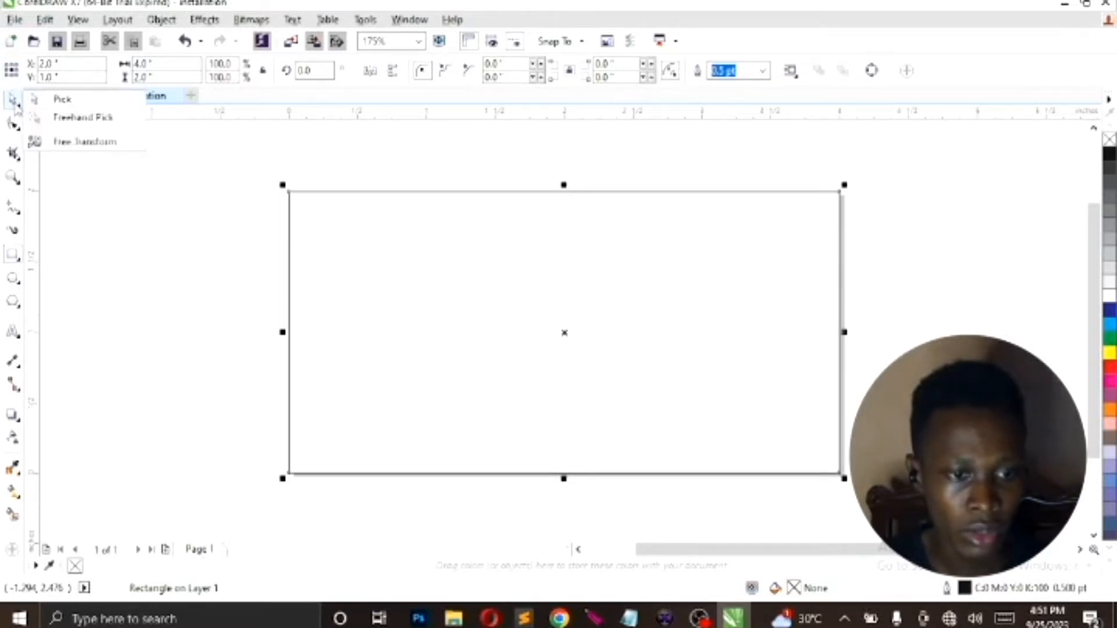
left_click(53, 103)
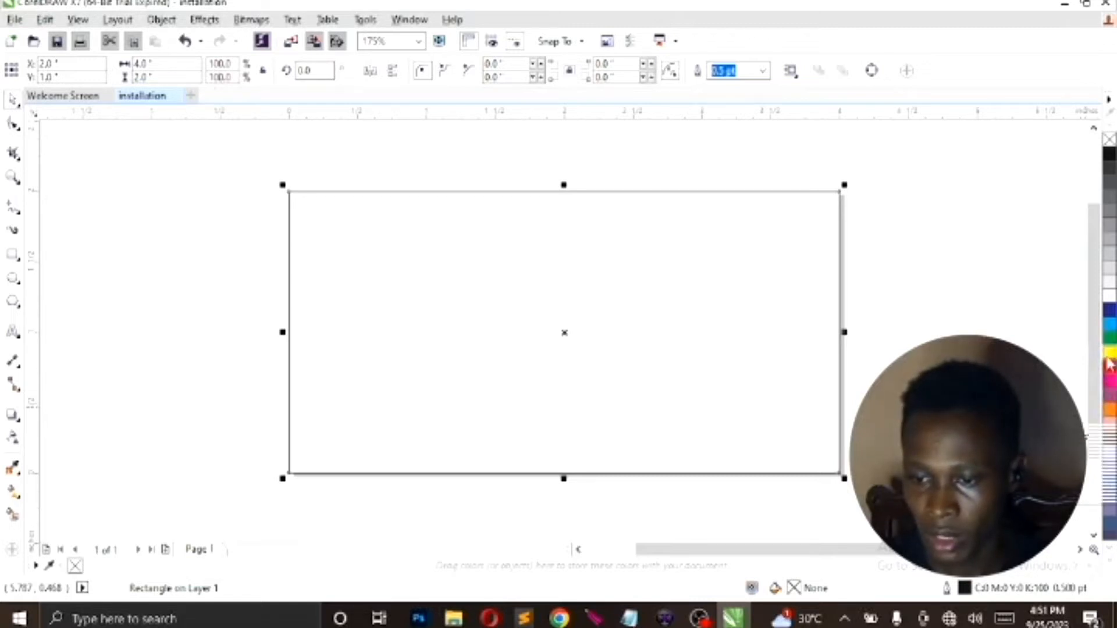
left_click(1108, 358)
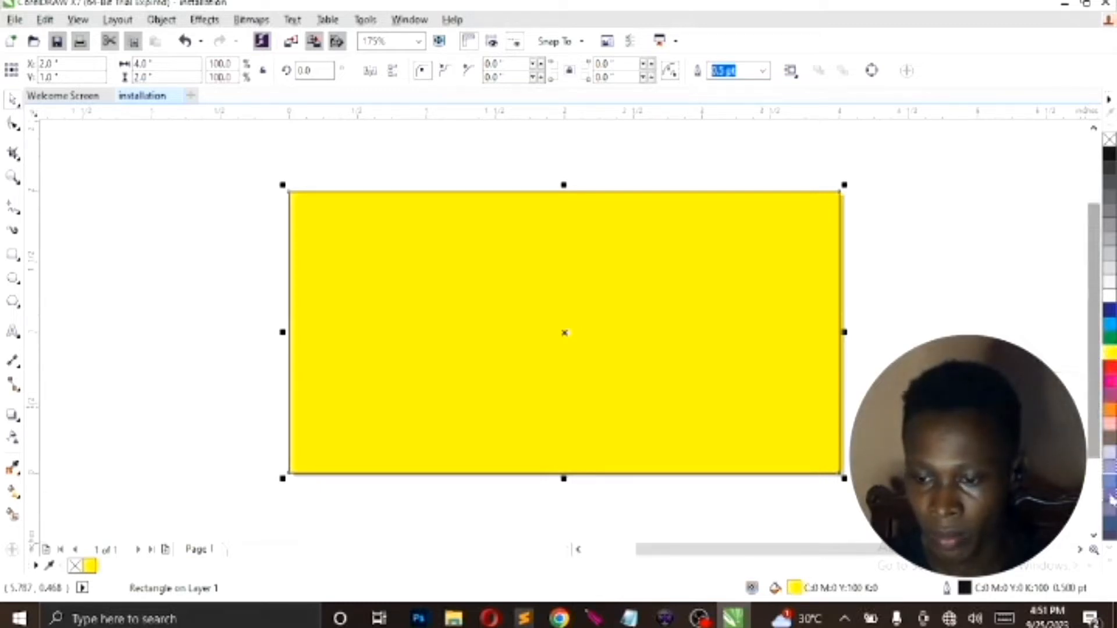
Browse the further swatches of the default colour palette and view the palette expanded
left_click(1110, 550)
left_click(1111, 550)
left_click(1110, 550)
left_click(1111, 550)
left_click(1110, 551)
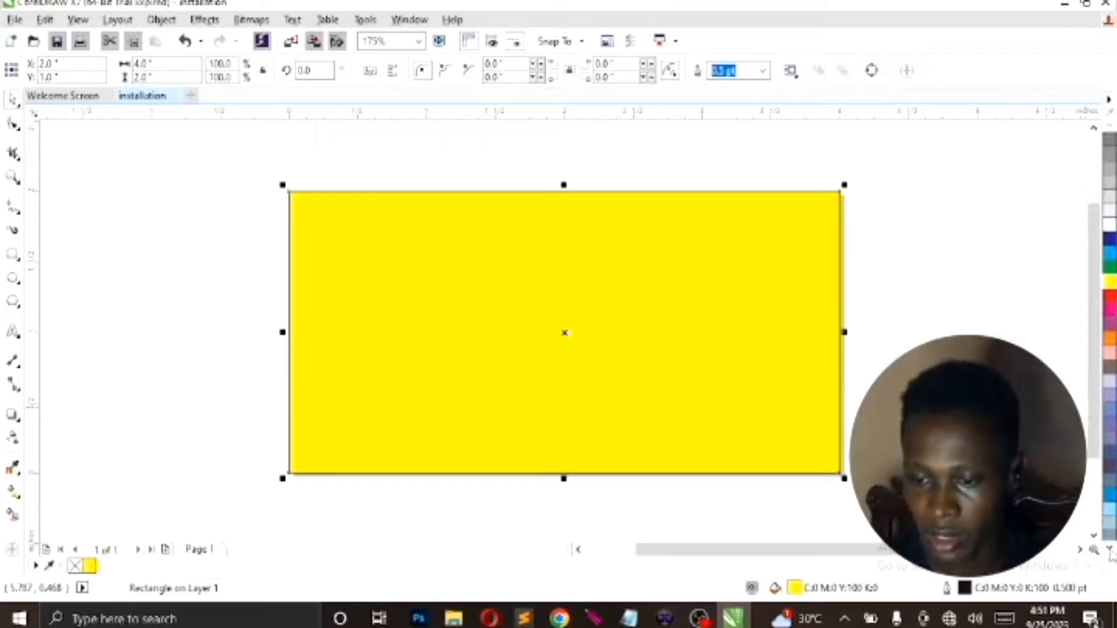
left_click(1111, 551)
left_click(1110, 551)
left_click(1110, 552)
left_click(1111, 552)
left_click(1110, 551)
left_click(1110, 552)
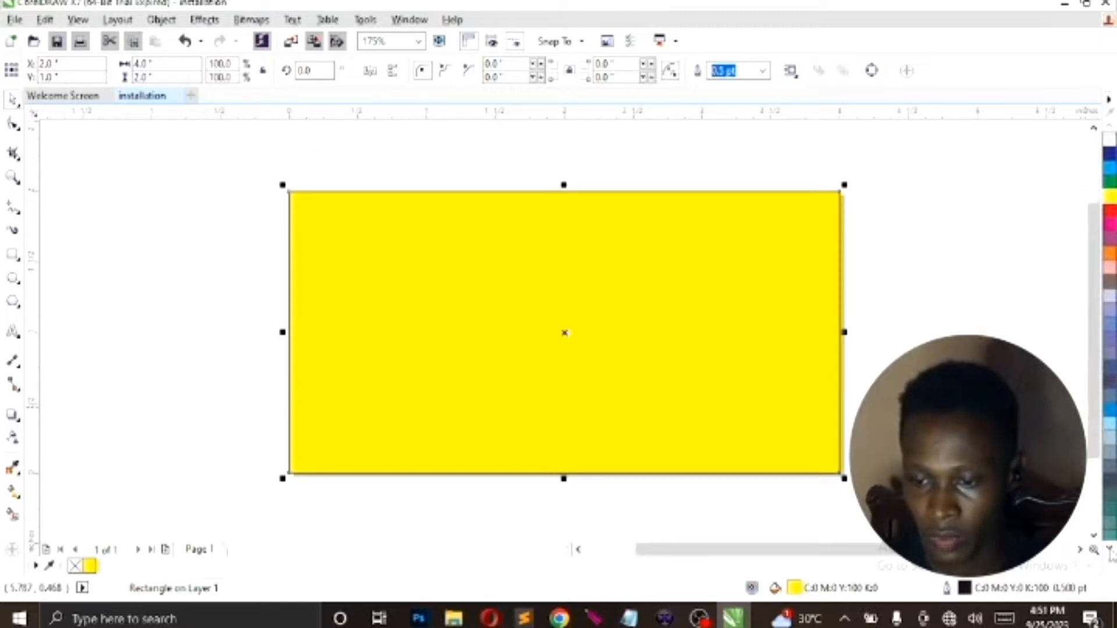
left_click(1110, 551)
left_click(1110, 552)
left_click(1110, 552)
left_click(1110, 552)
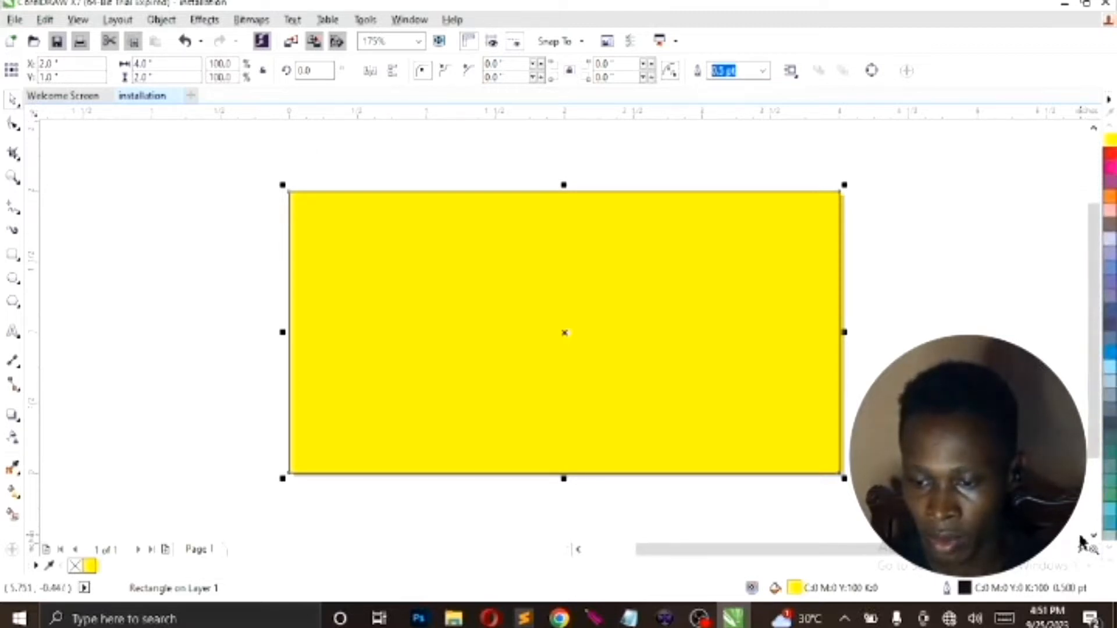
left_click(1110, 566)
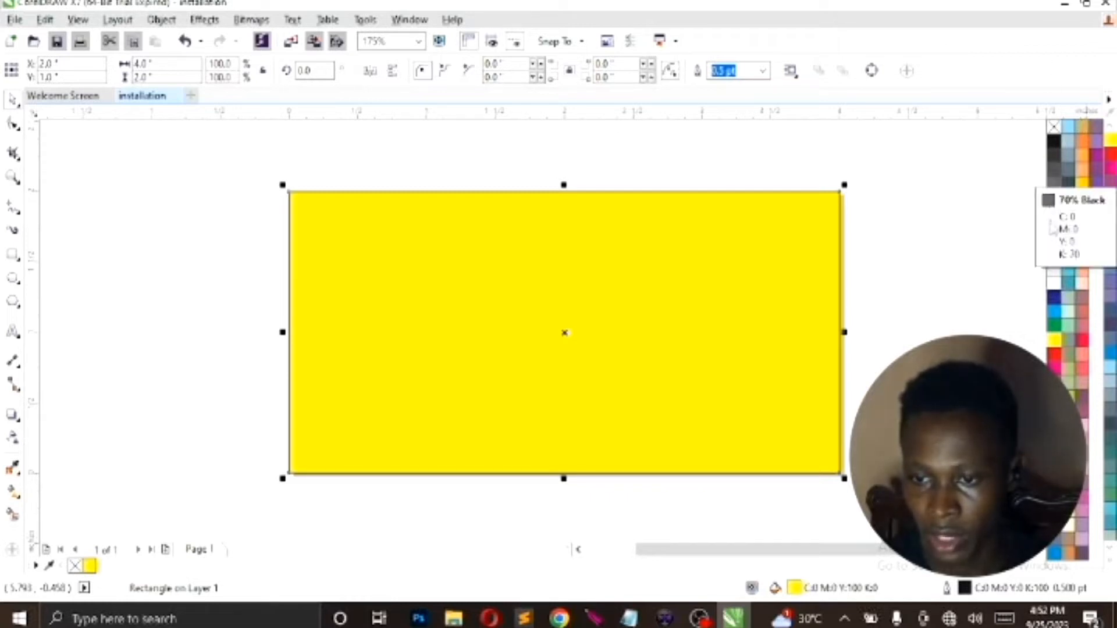
right_click(1056, 300)
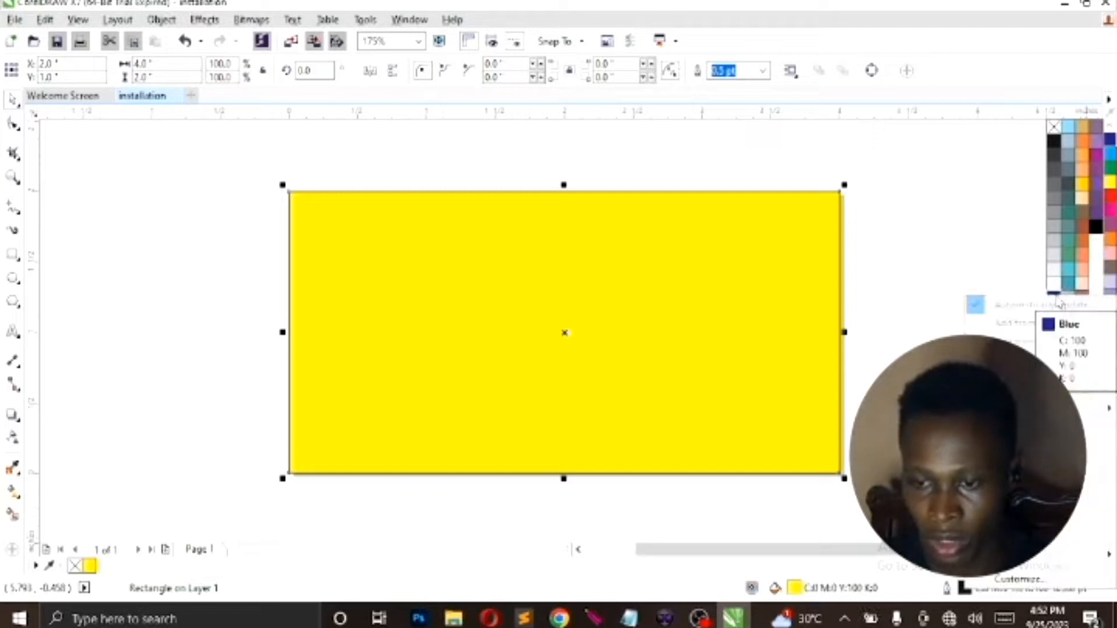
left_click(1037, 289)
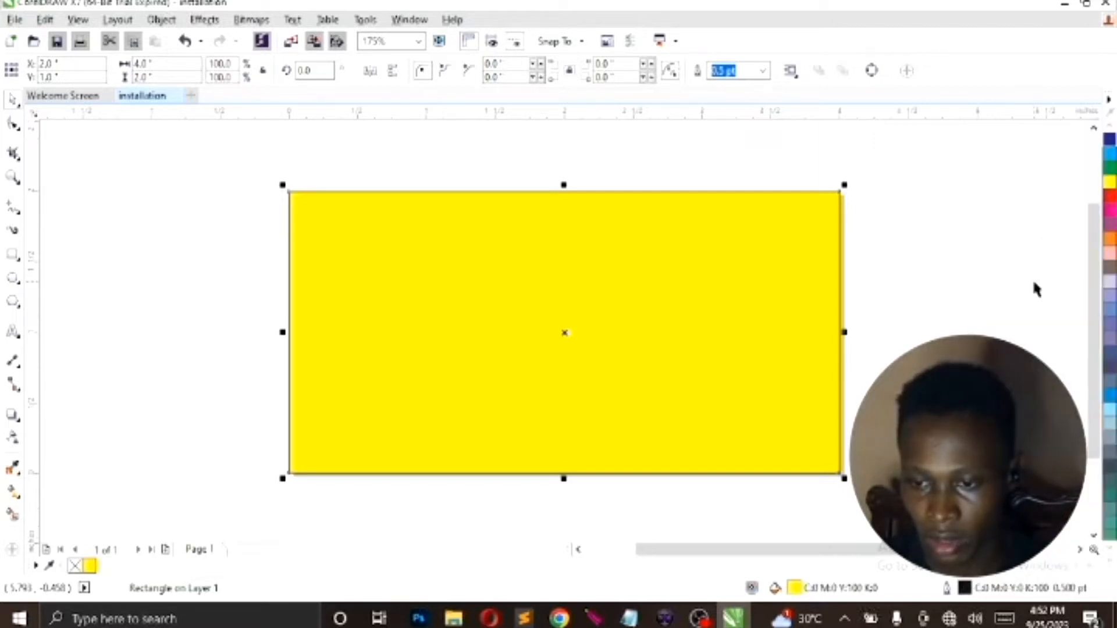
Fill the page-sized rectangle with a lighter shade of the palette's Blue, C:75 M:53 Y:1 K:0
left_click(1109, 567)
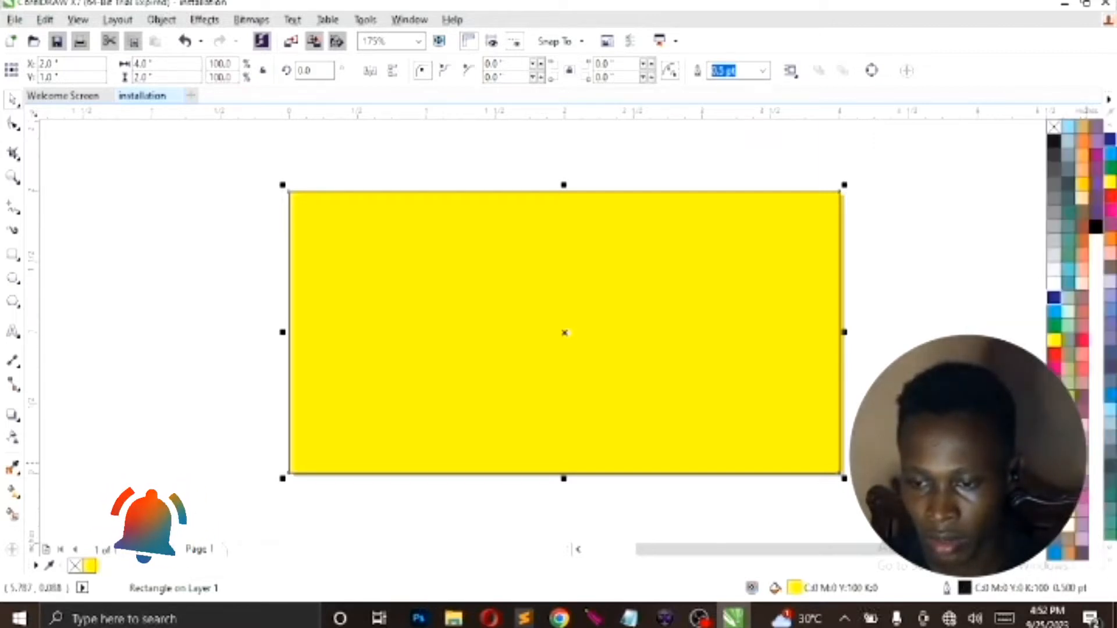
left_click(1055, 298)
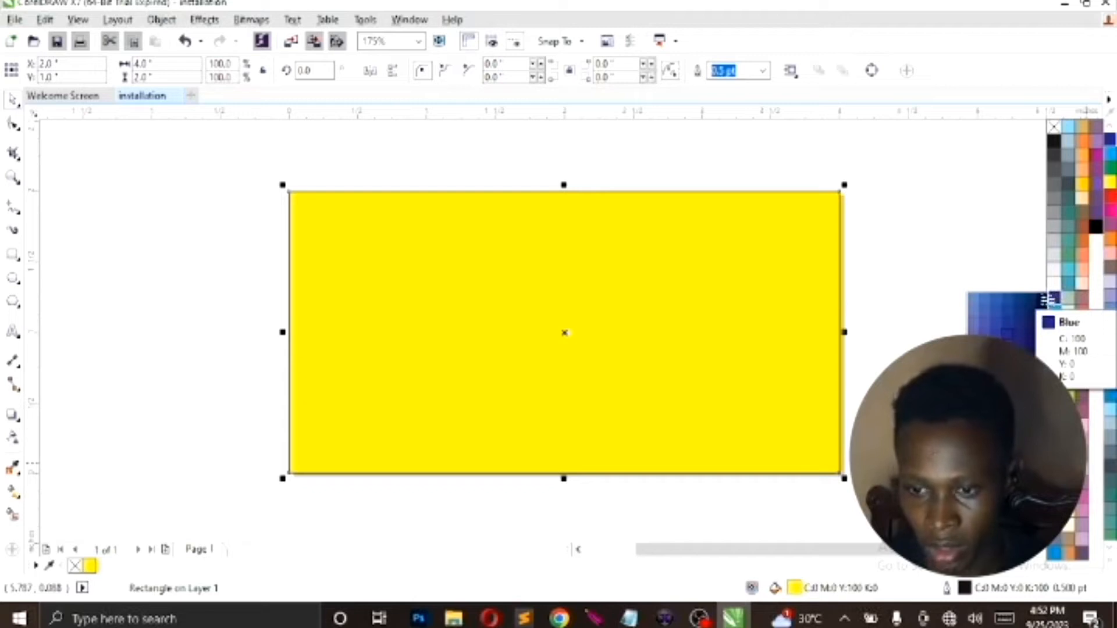
left_click(982, 296)
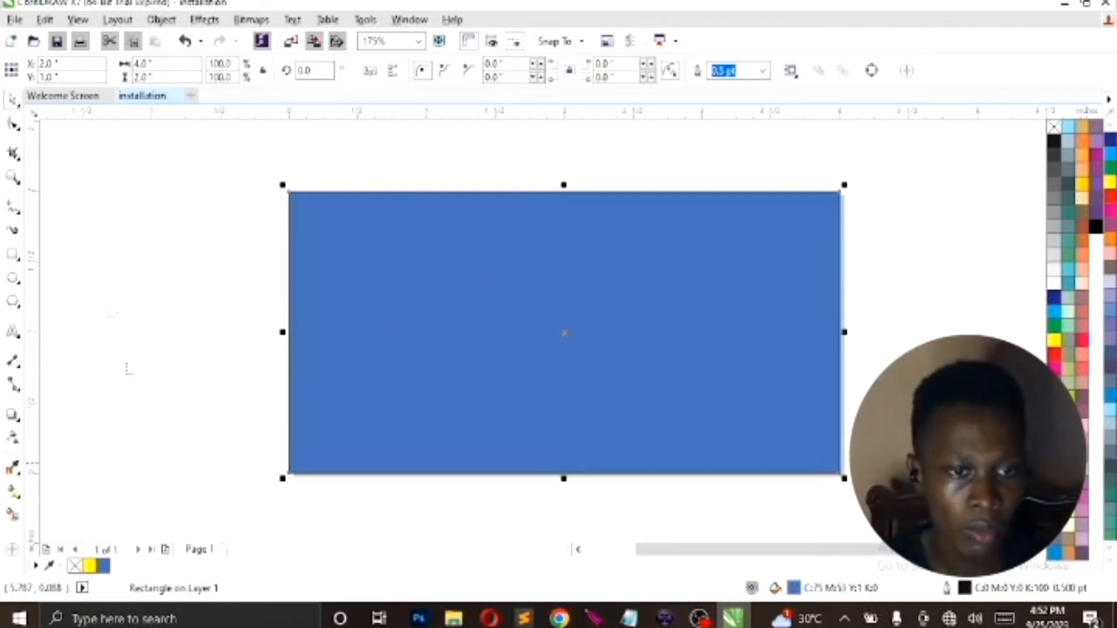
left_click(21, 132)
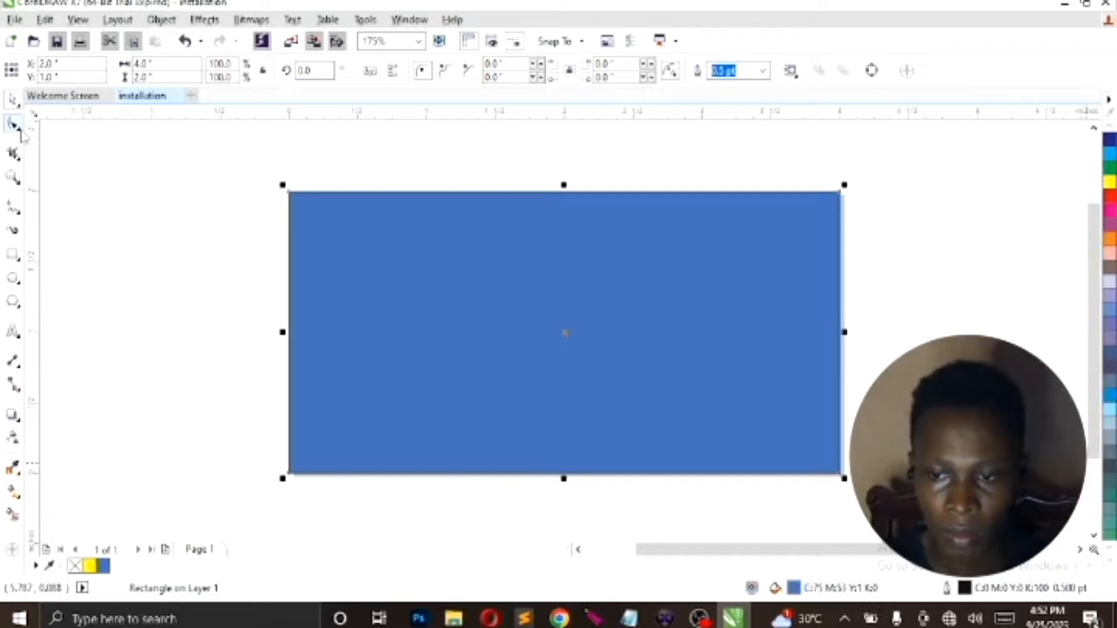
left_click(21, 132)
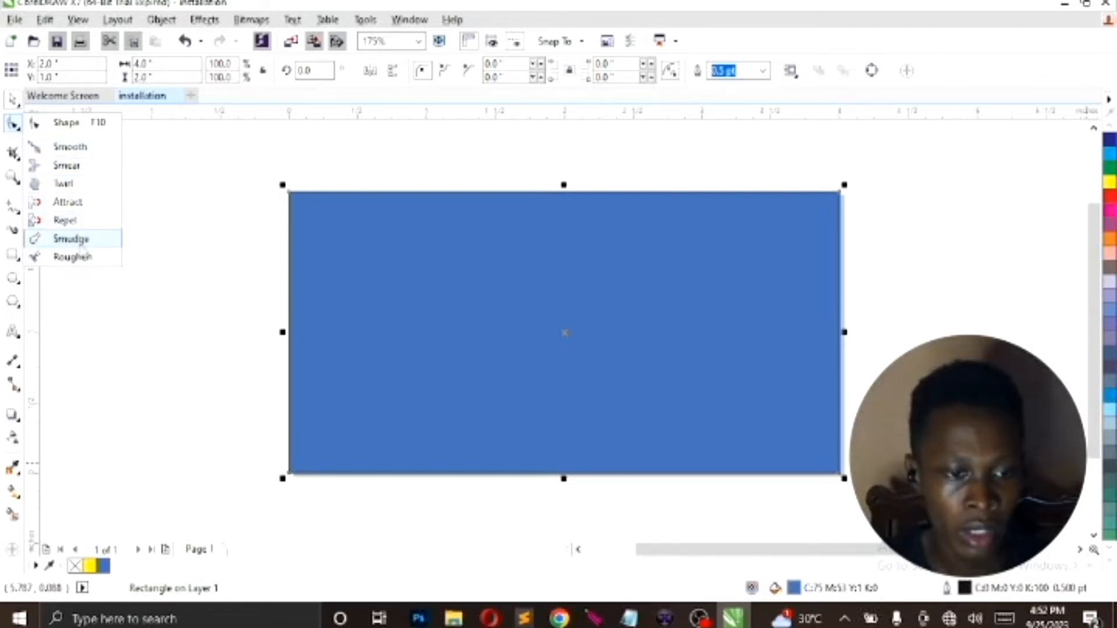
left_click(194, 236)
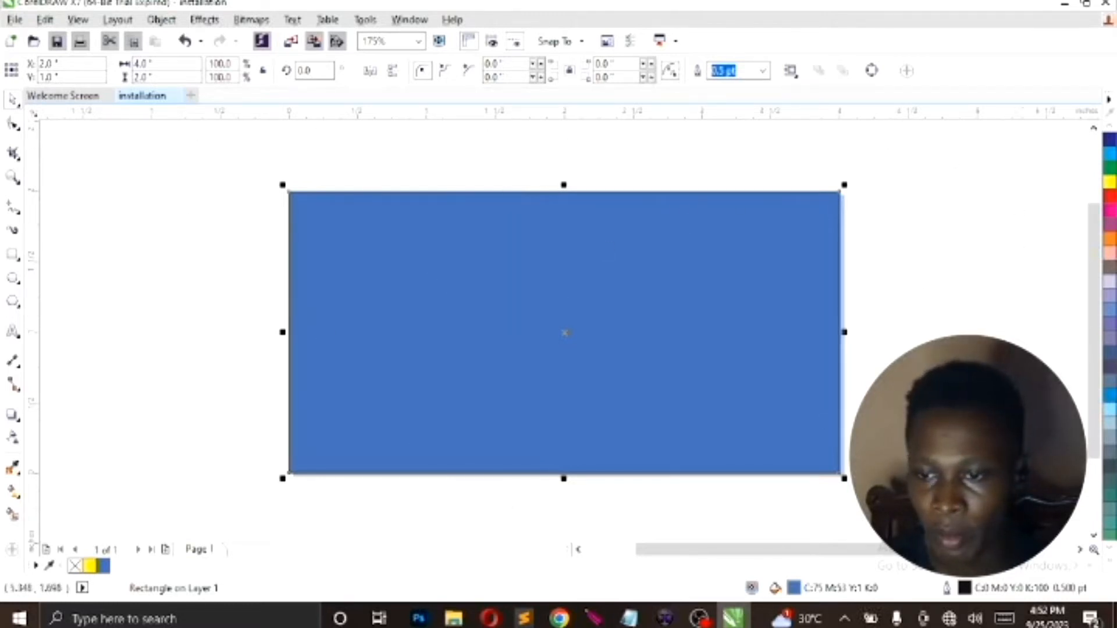
Try outline widths of 10 pt and 8 pt on the blue rectangle and set the outline back to 0.5 pt
left_click(763, 73)
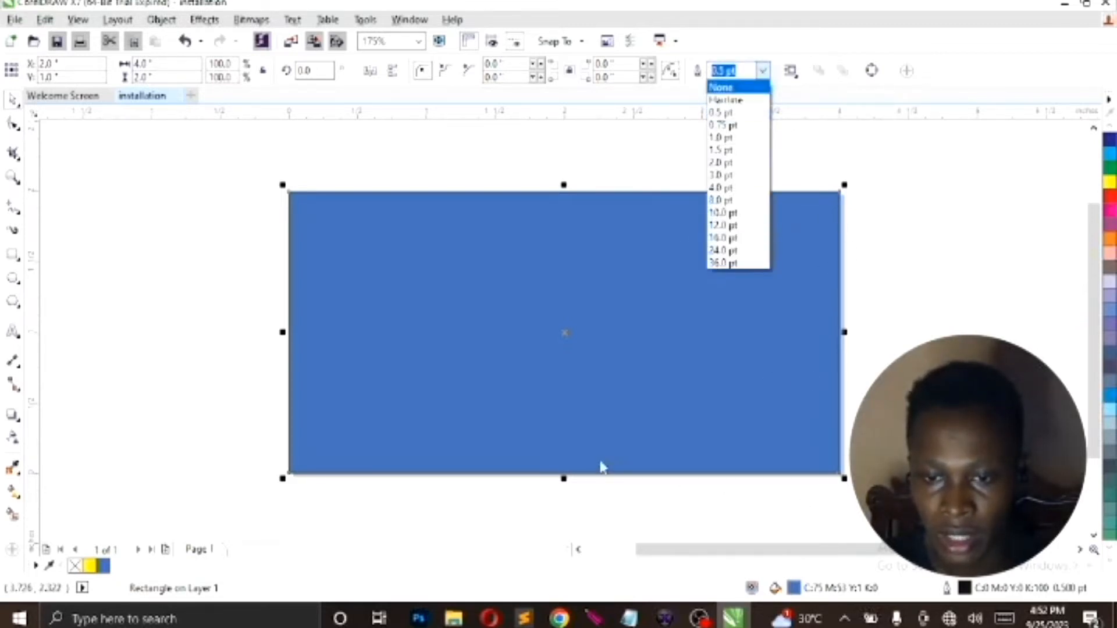
left_click(718, 213)
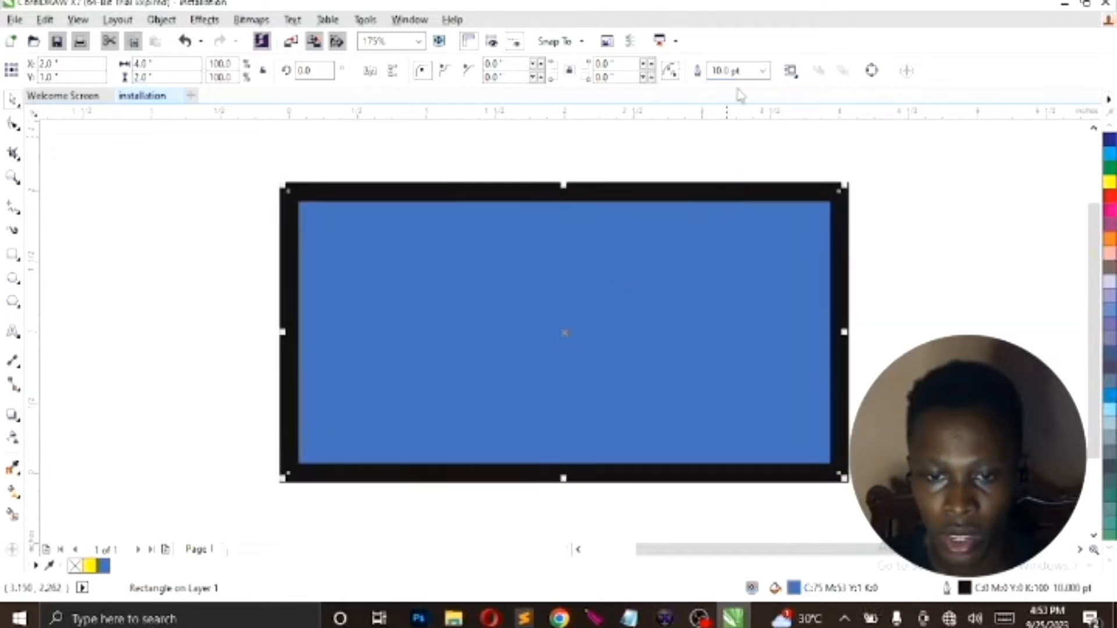
left_click(763, 73)
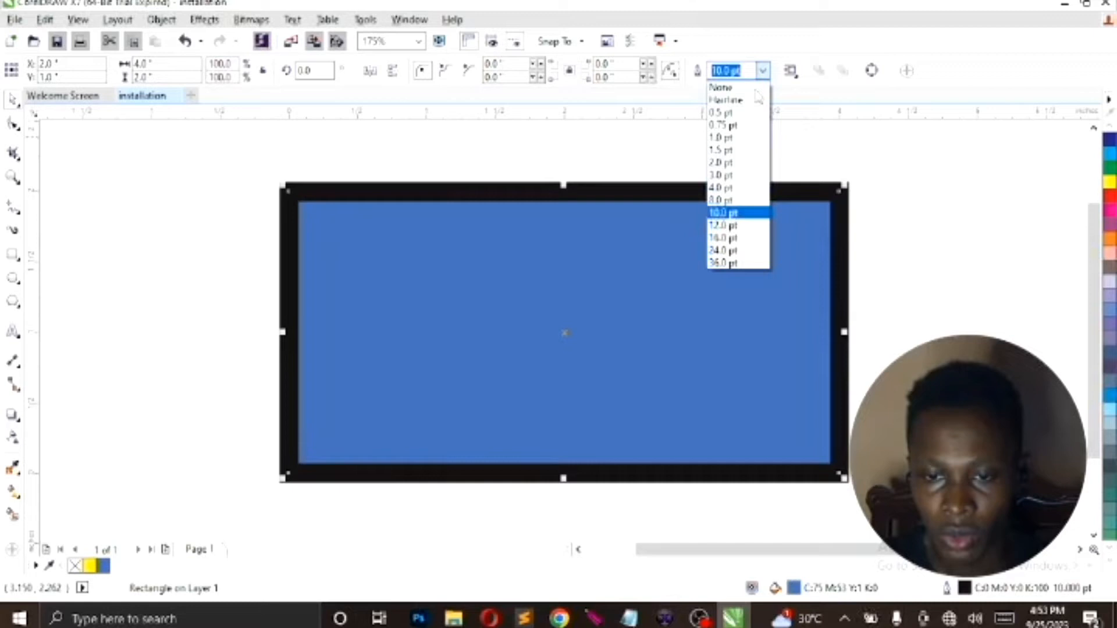
left_click(721, 202)
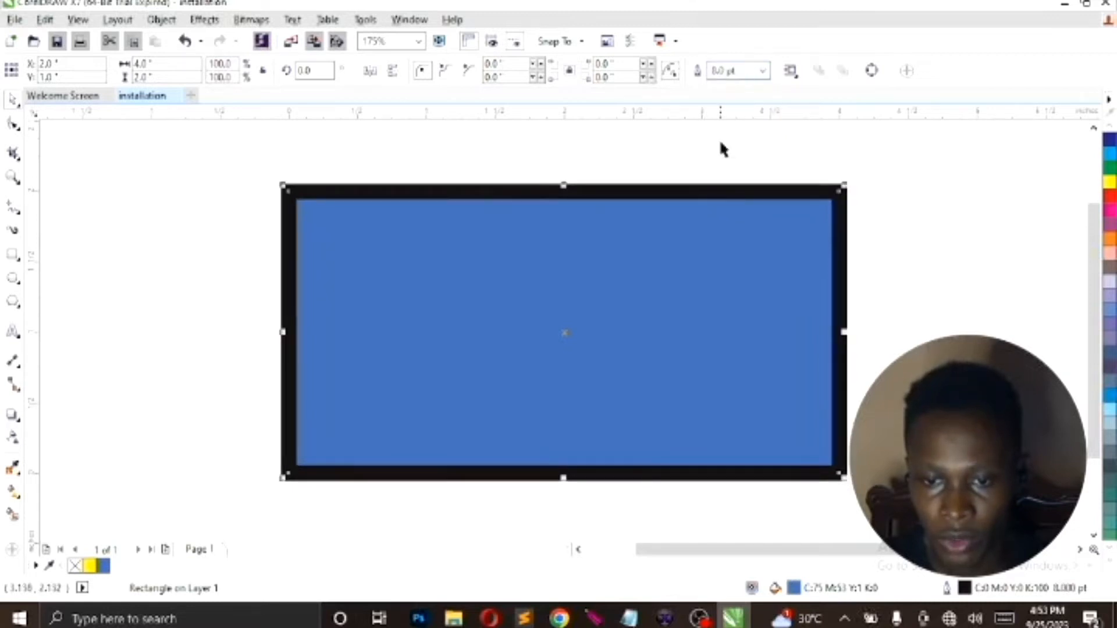
left_click(763, 72)
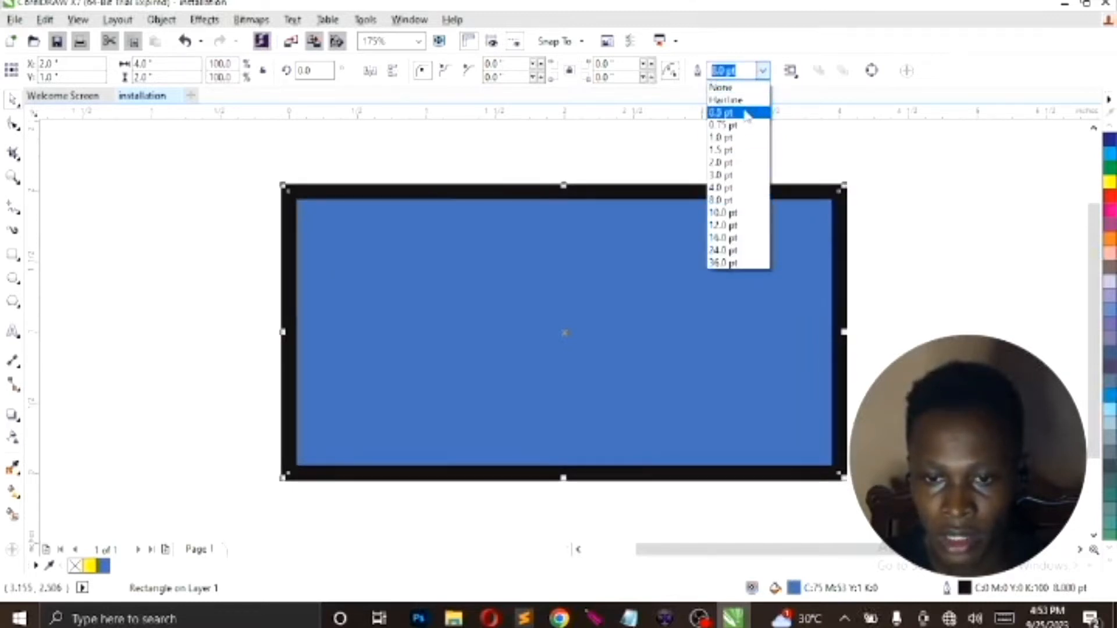
left_click(746, 114)
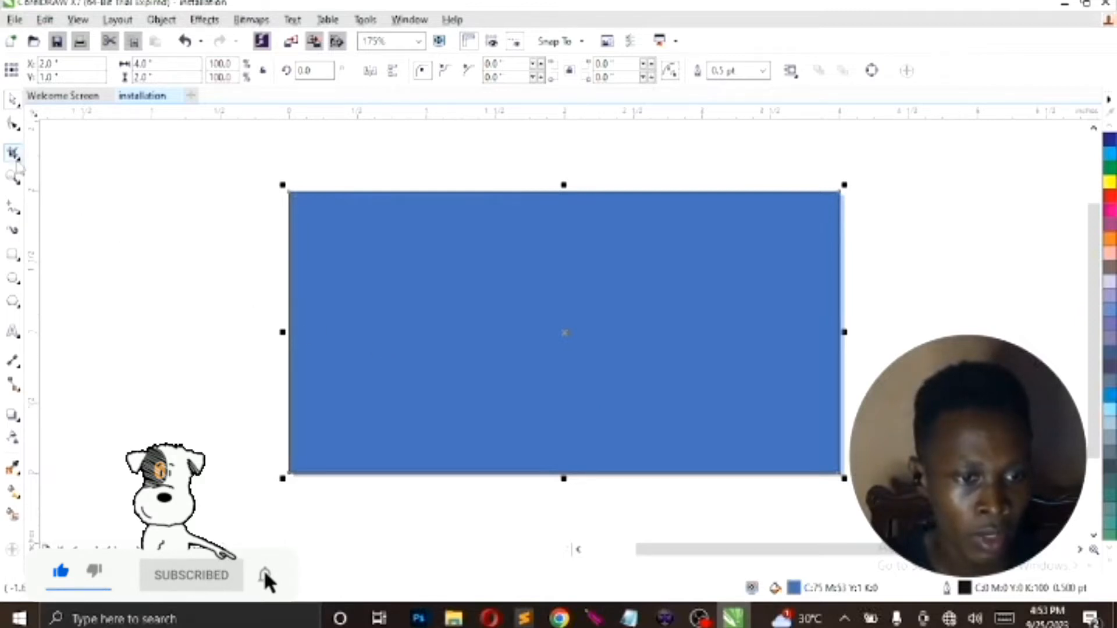
left_click(18, 164)
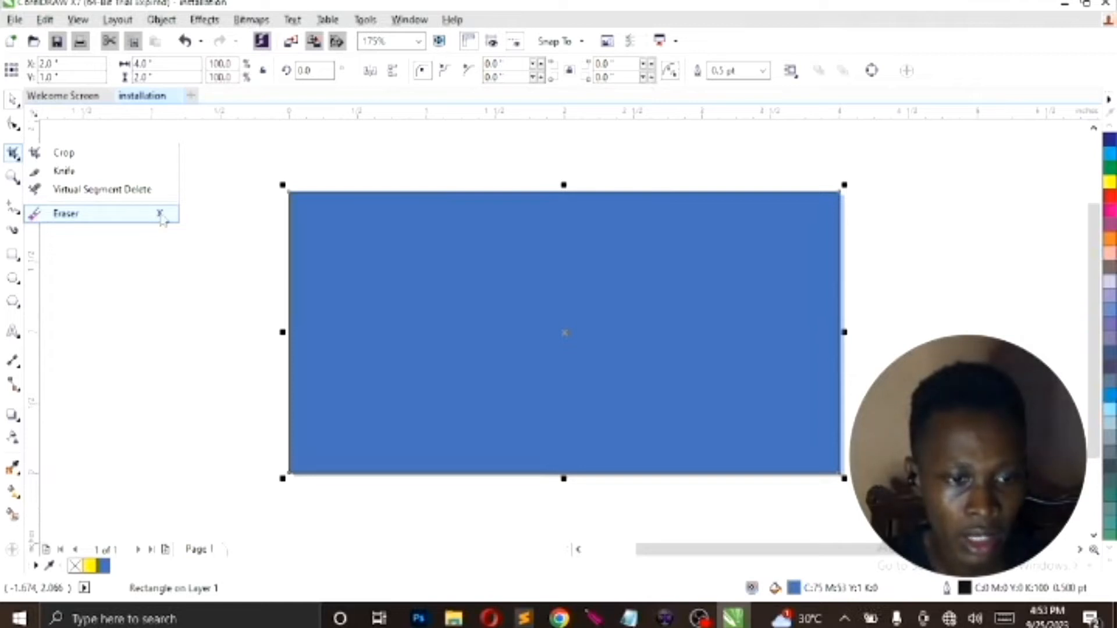
left_click(205, 211)
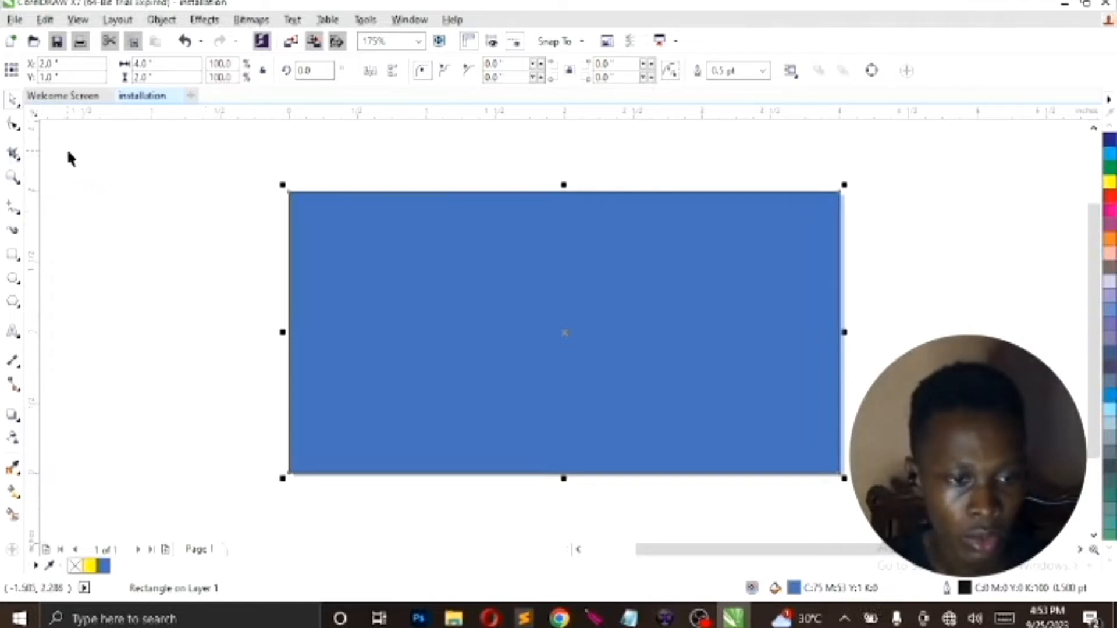
left_click(19, 185)
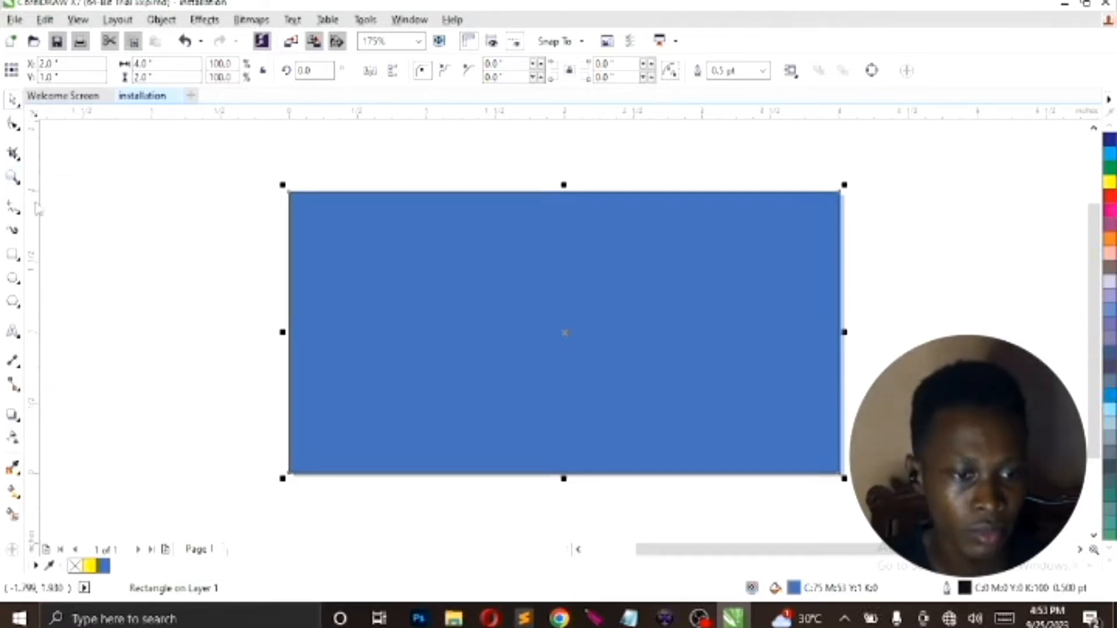
left_click(20, 218)
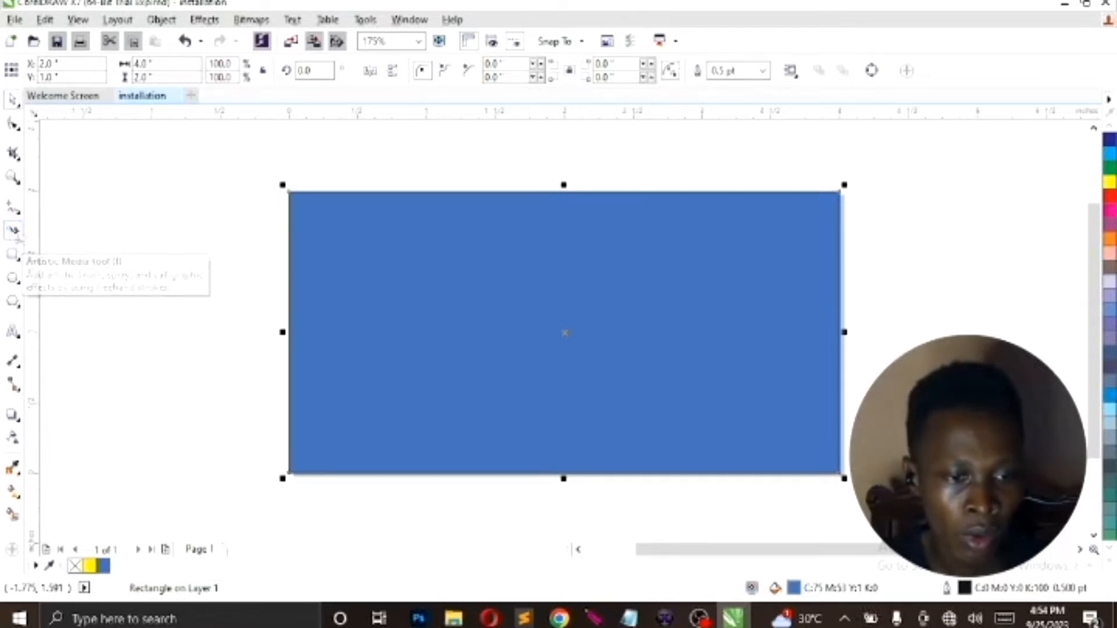
Try a freehand Artistic Media stroke in the empty area beside the page and undo it
left_click(13, 232)
mouse_move(169, 291)
left_mouse_down()
mouse_move(238, 275)
mouse_move(167, 290)
mouse_move(203, 272)
mouse_move(184, 322)
mouse_move(250, 340)
mouse_move(232, 269)
mouse_move(224, 264)
mouse_move(254, 291)
mouse_move(227, 298)
mouse_move(201, 291)
left_mouse_up()
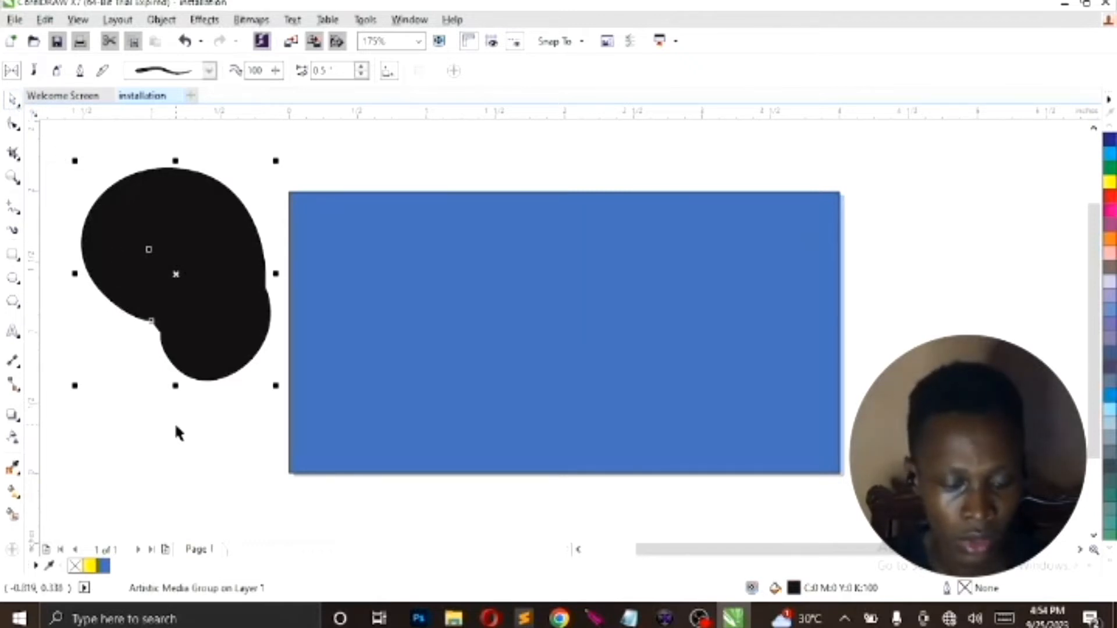
key("ctrl+z")
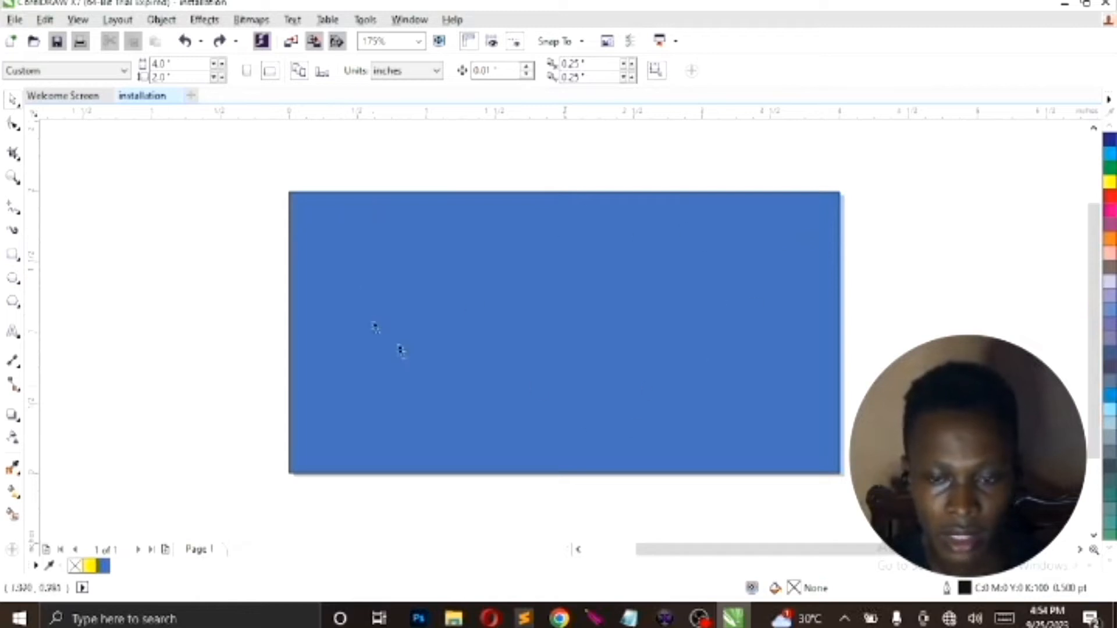
left_click(21, 262)
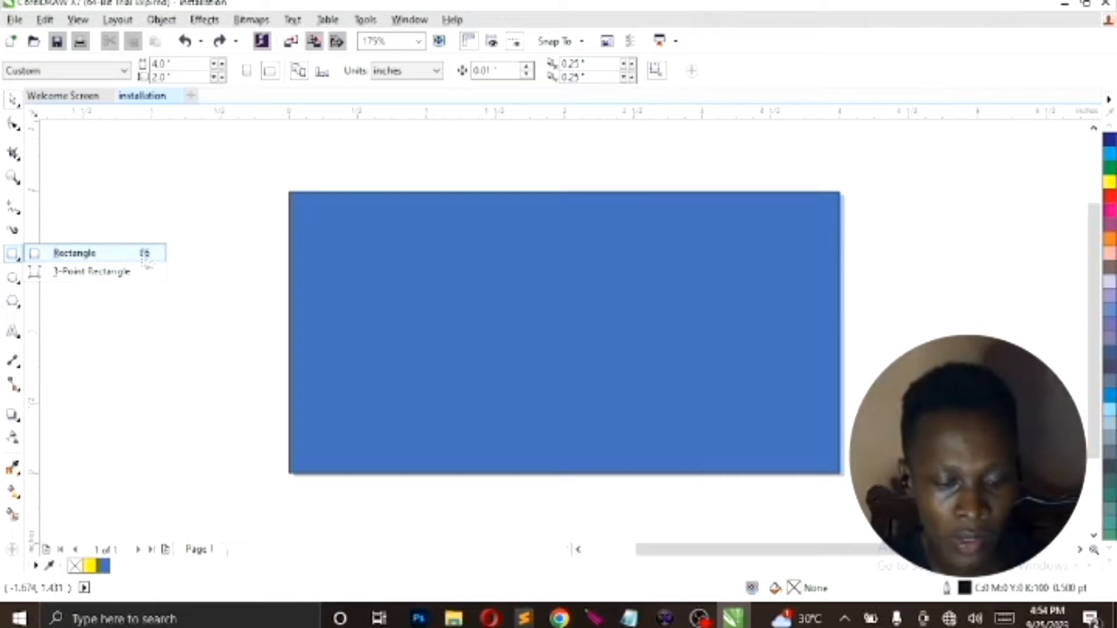
left_click(143, 202)
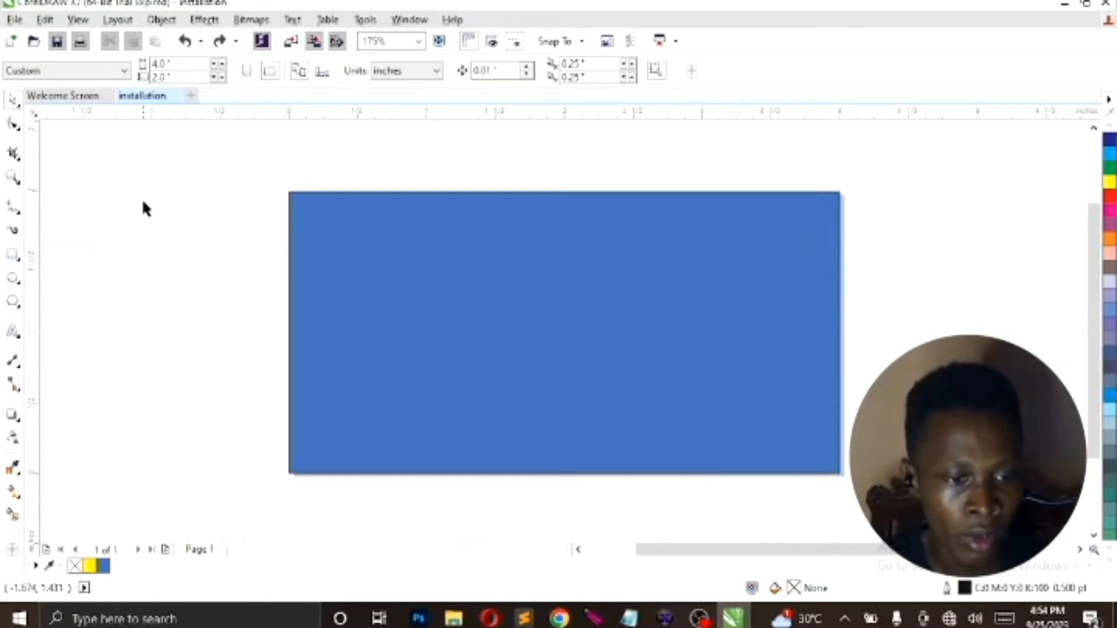
Draw an ellipse about 0.93 by 1.21 inches on the left half of the blue rectangle and fill it with Yellow
left_click(13, 280)
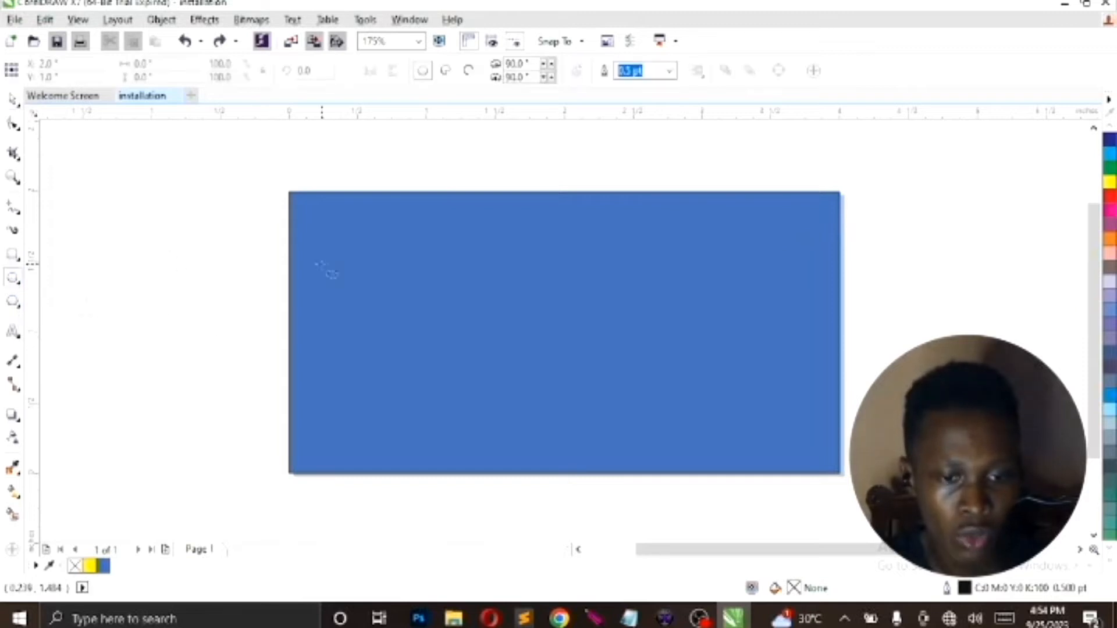
mouse_move(393, 240)
left_mouse_down()
mouse_move(474, 448)
mouse_move(528, 416)
left_mouse_up()
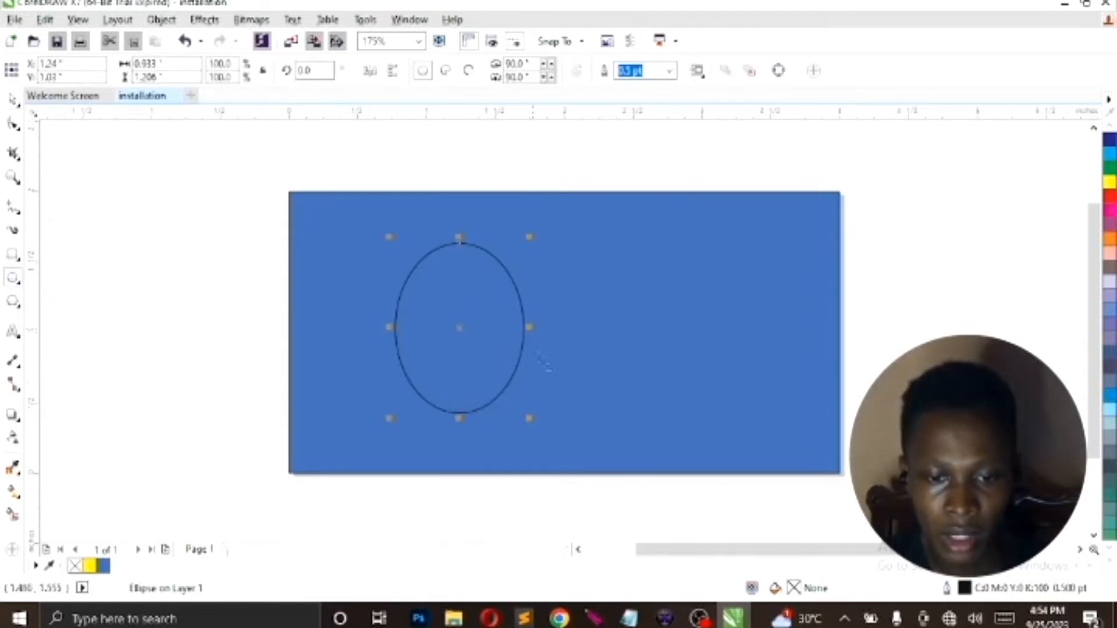
left_click(1111, 183)
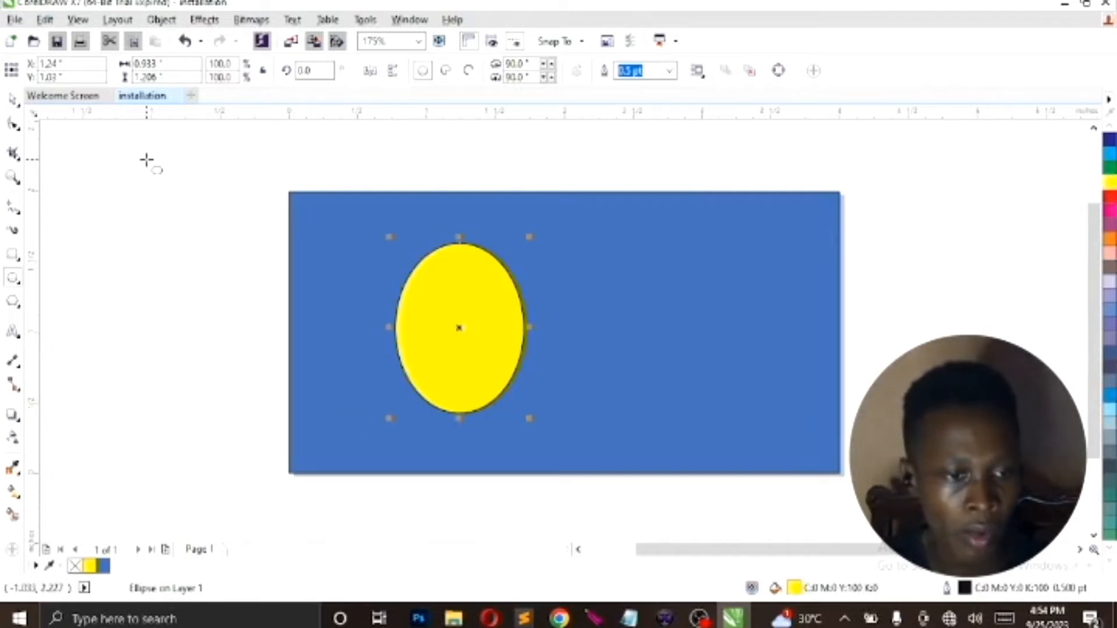
left_click(20, 284)
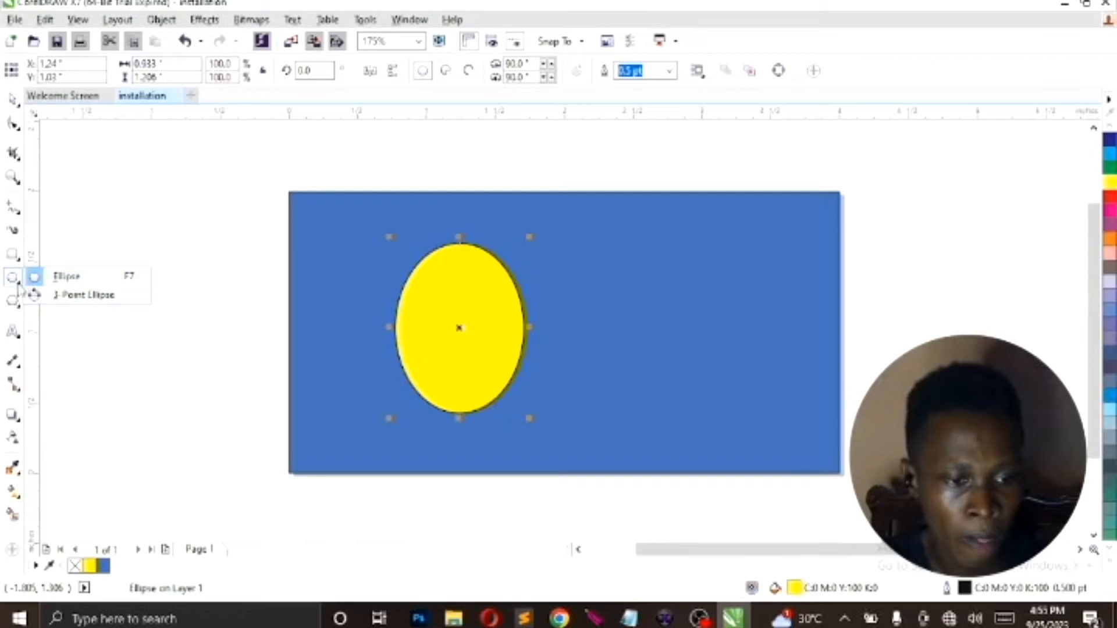
left_click(13, 303)
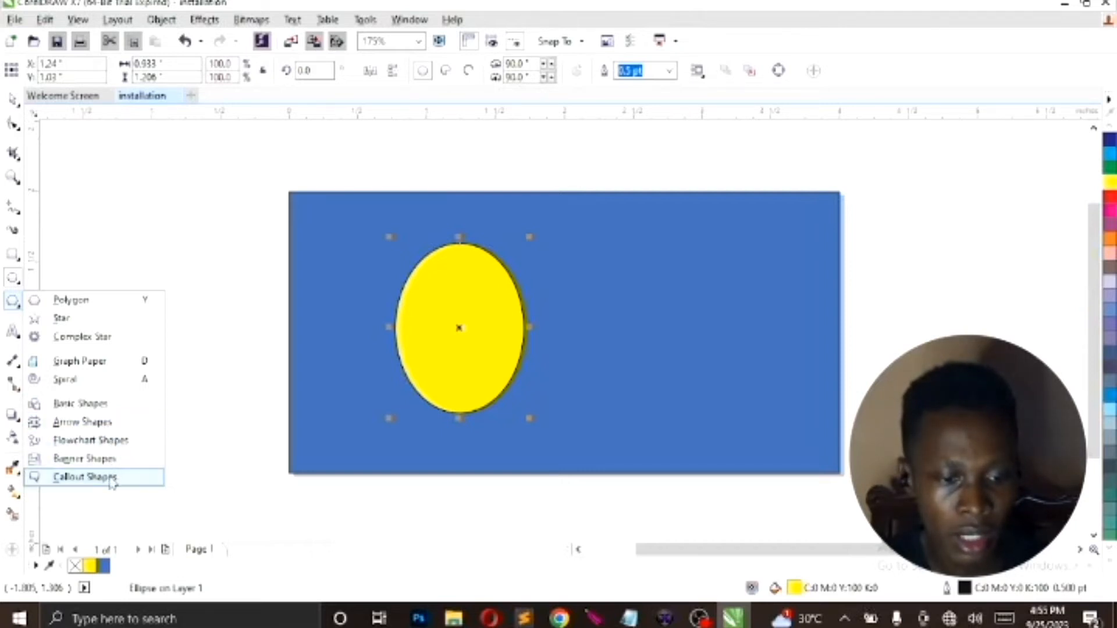
left_click(225, 398)
Add the artistic text "DUDUPLEX" starting in the empty area left of the page and shift it clear of the ellipse
left_click(14, 333)
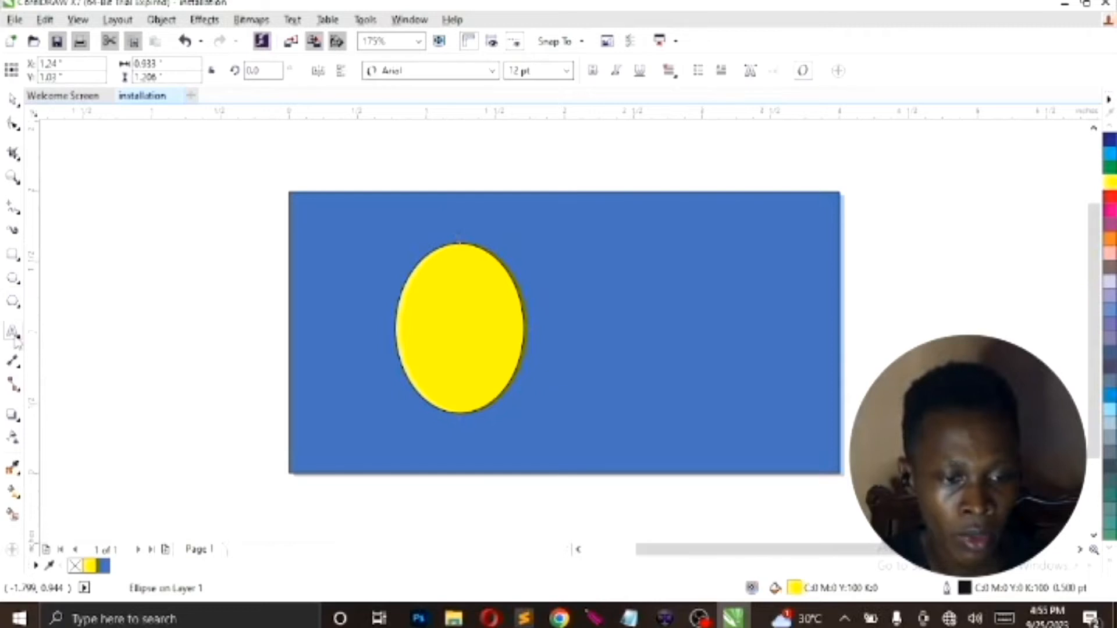
left_click(19, 340)
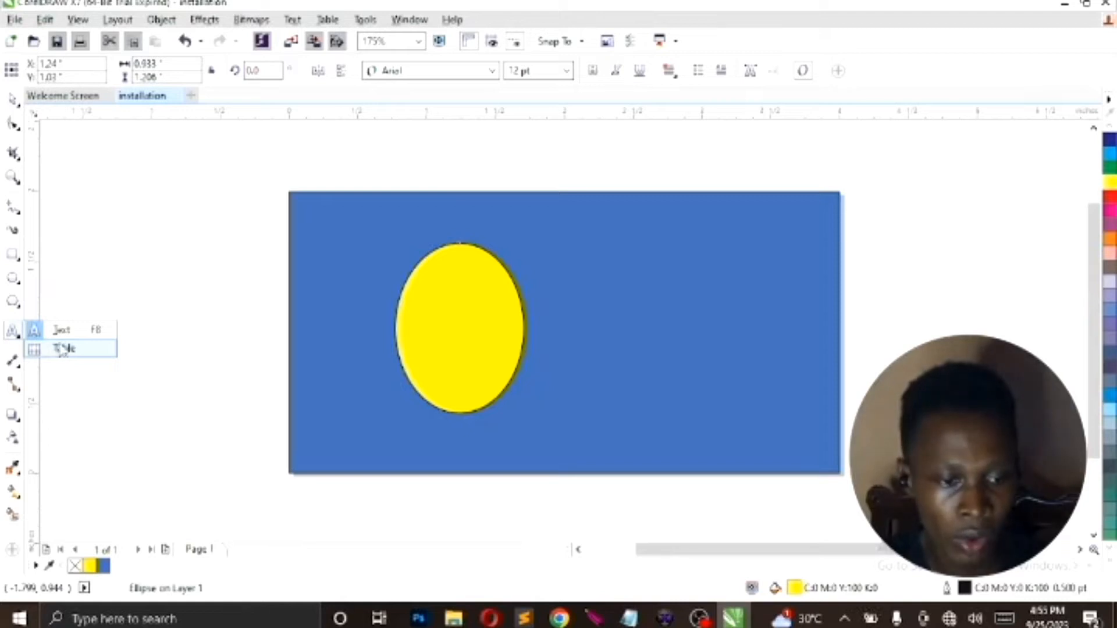
left_click(95, 332)
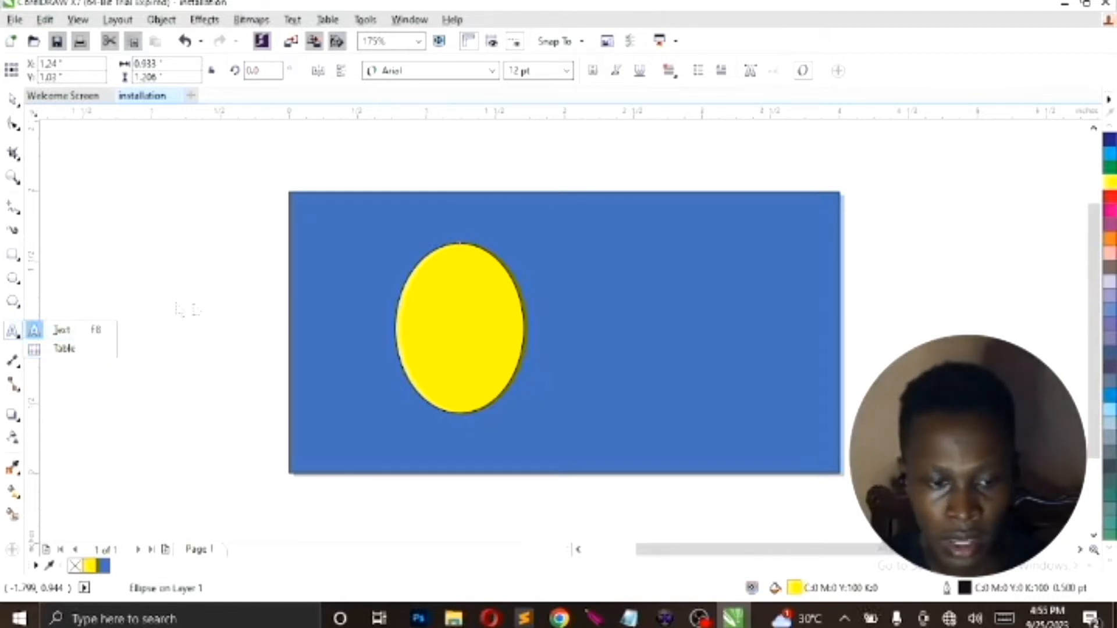
left_click(202, 303)
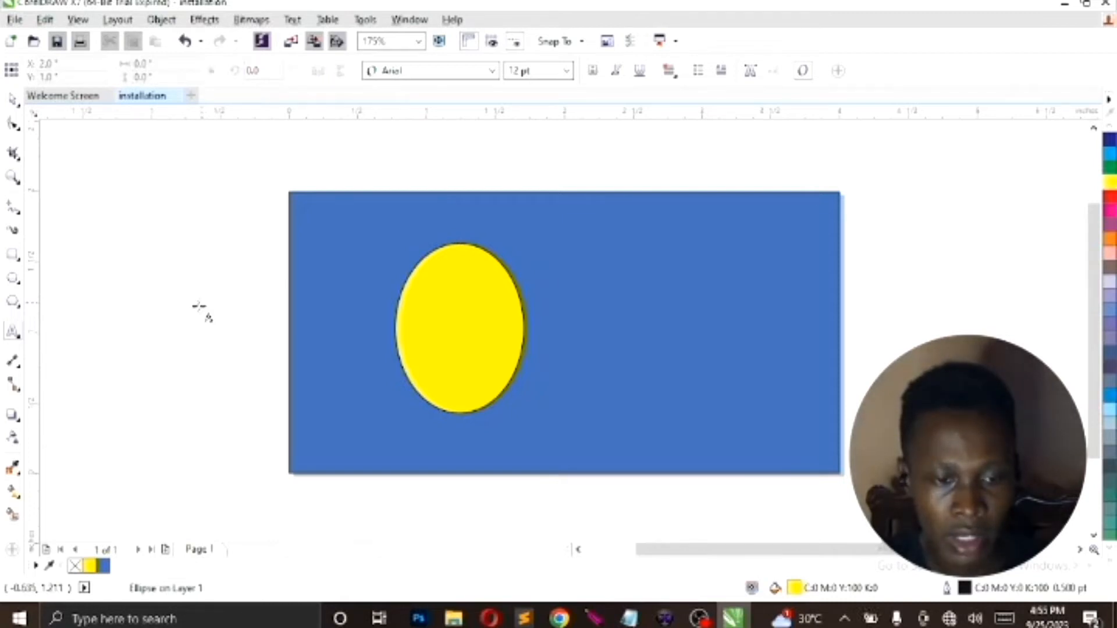
left_click(200, 307)
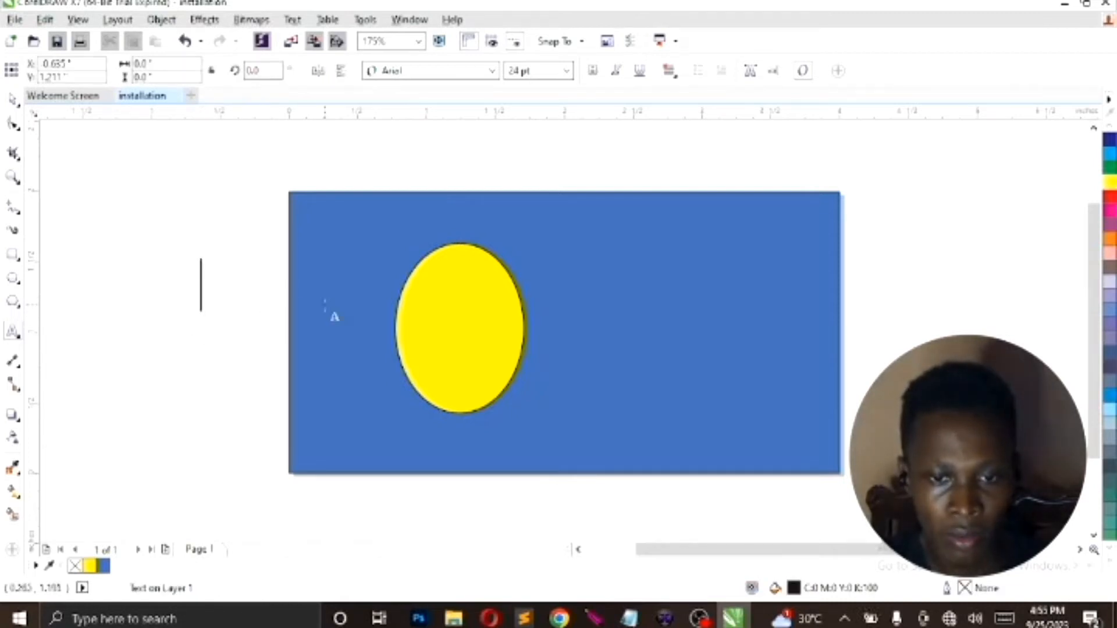
type("DUDU")
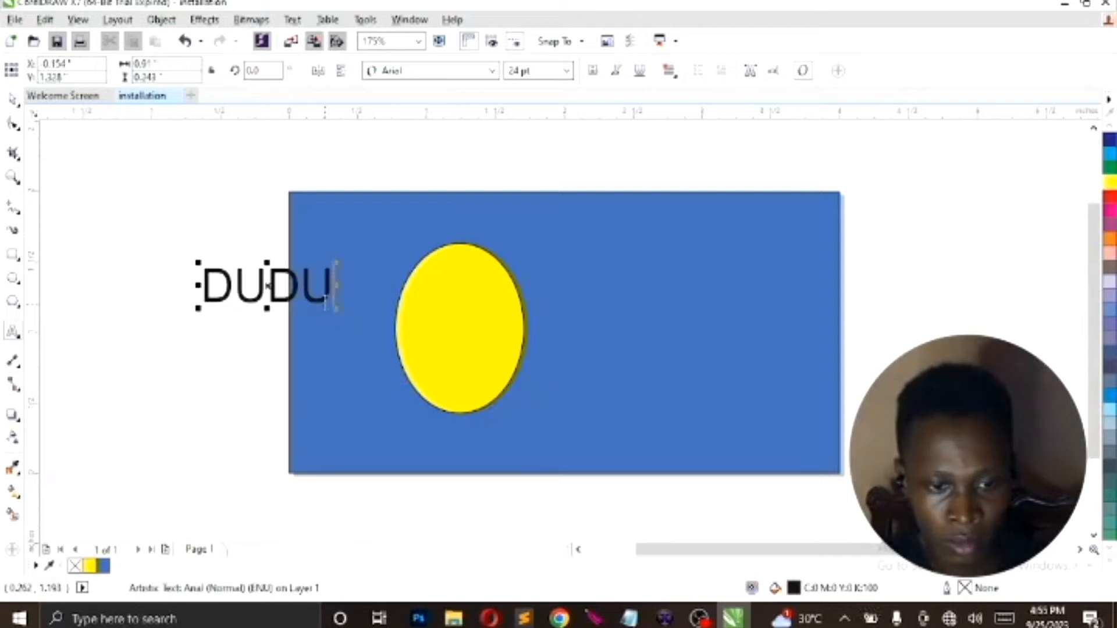
type("PLEX")
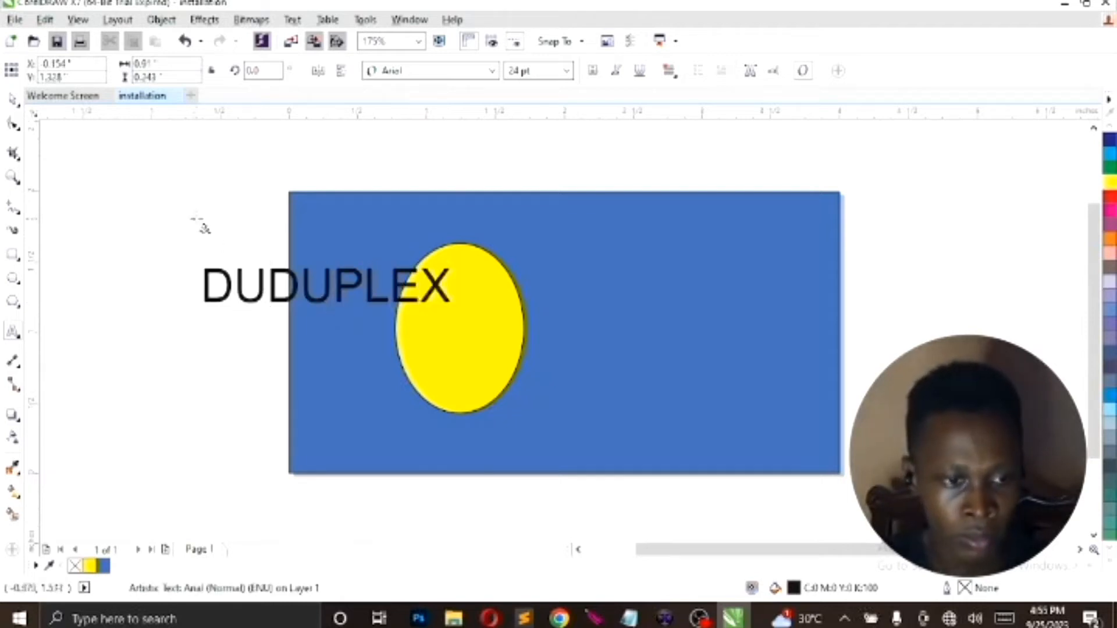
key("ctrl+space")
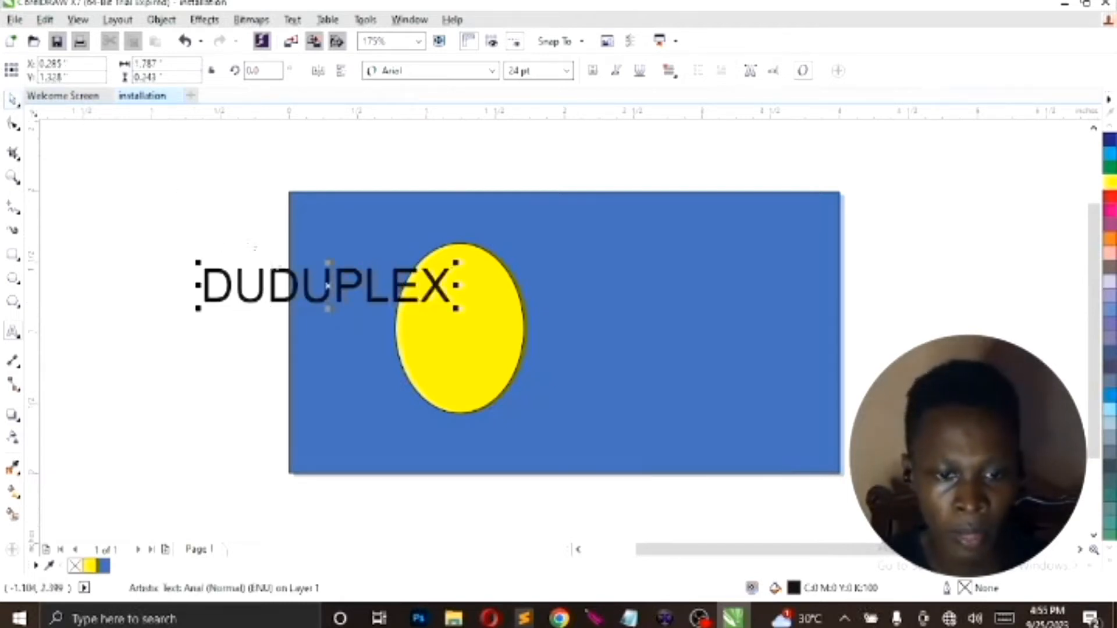
left_click_drag(325, 282, 225, 311)
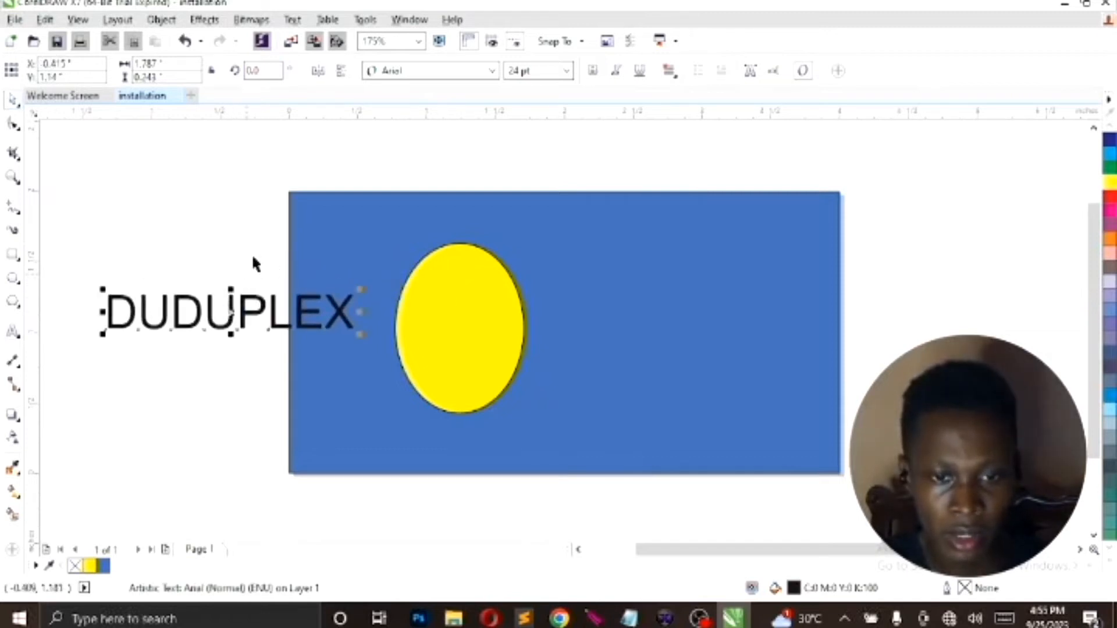
Browse the available fonts and set the DUDUPLEX text in AdLib BT
left_click(492, 71)
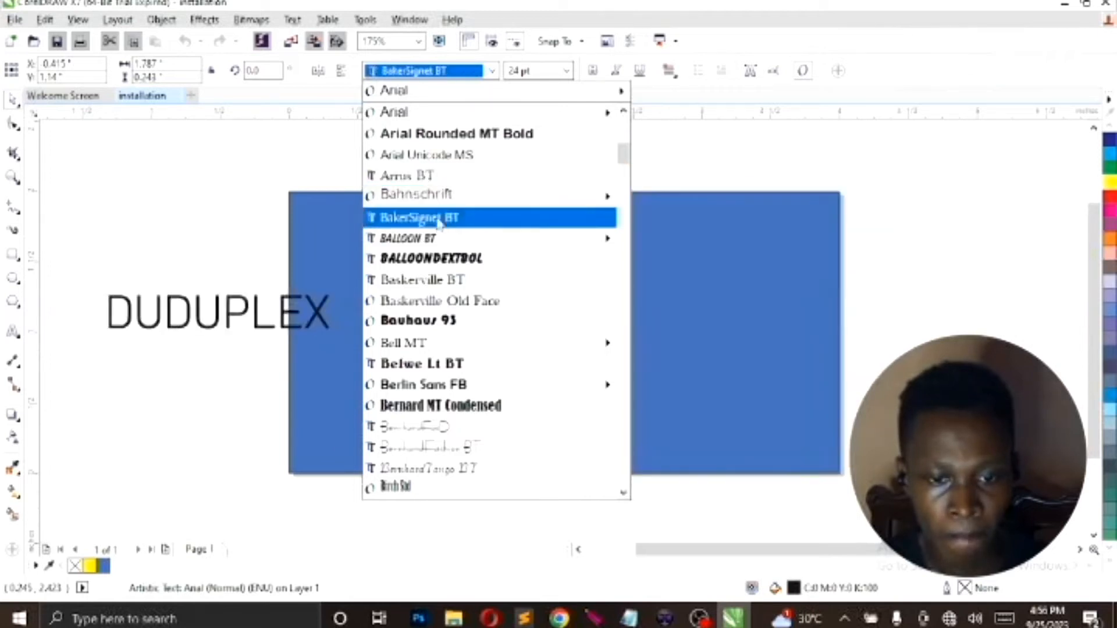
mouse_move(434, 240)
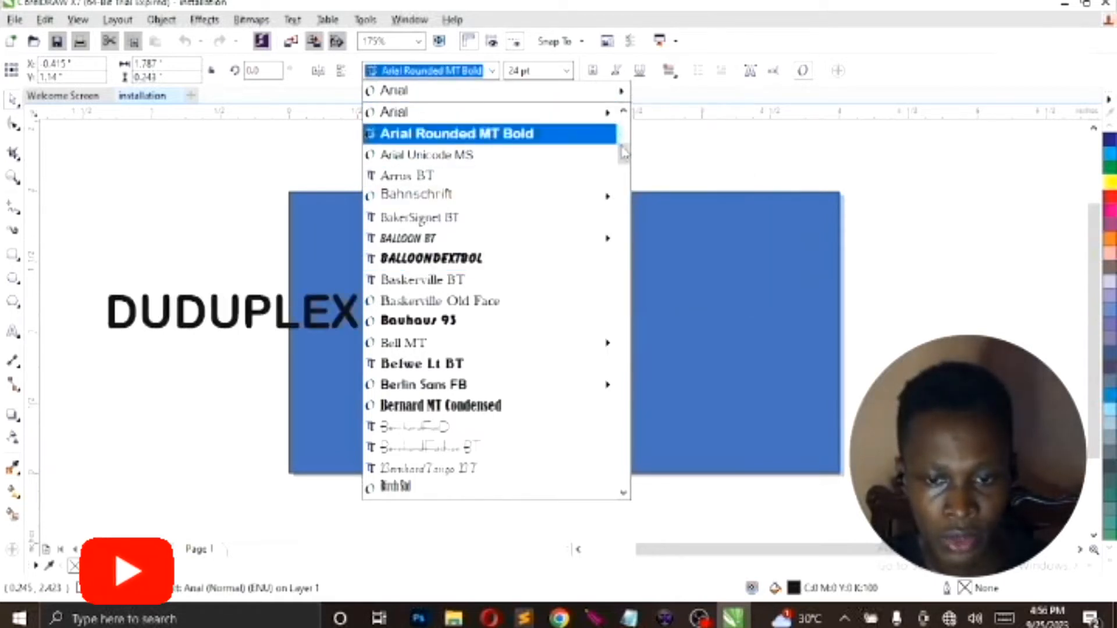
scroll(624, 173, "down", 4)
scroll(624, 205, "down", 3)
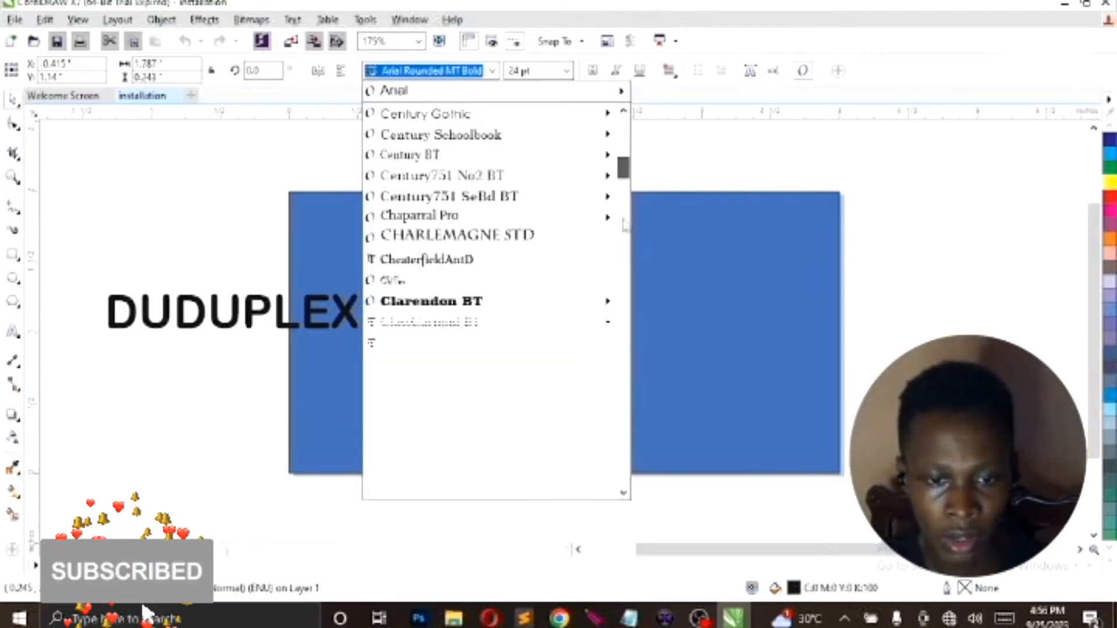
scroll(626, 251, "down", 9)
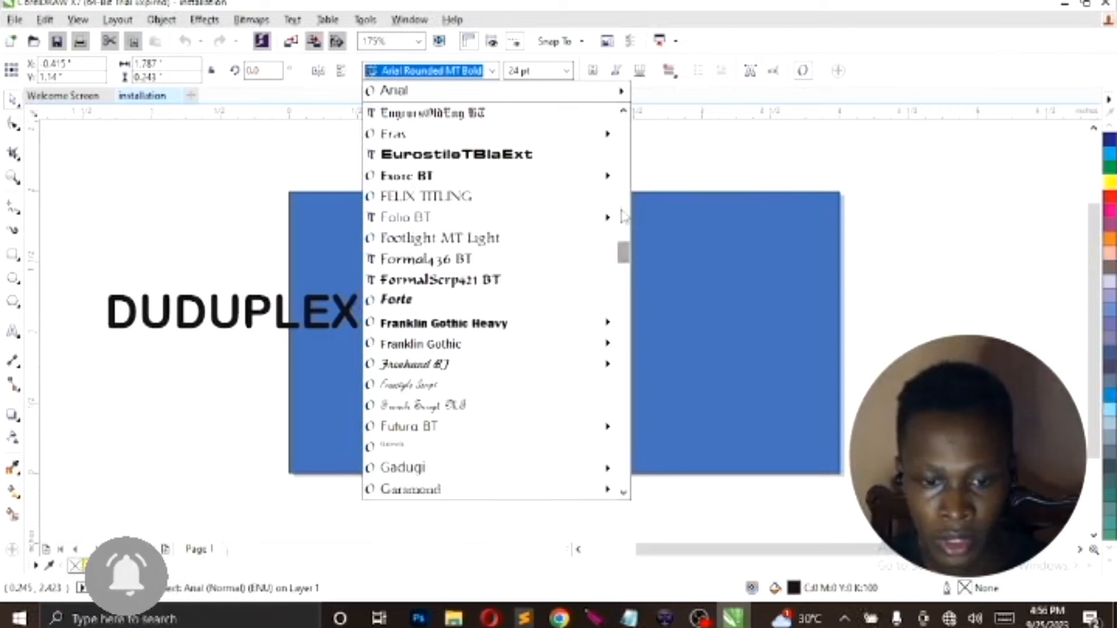
scroll(625, 186, "up", 15)
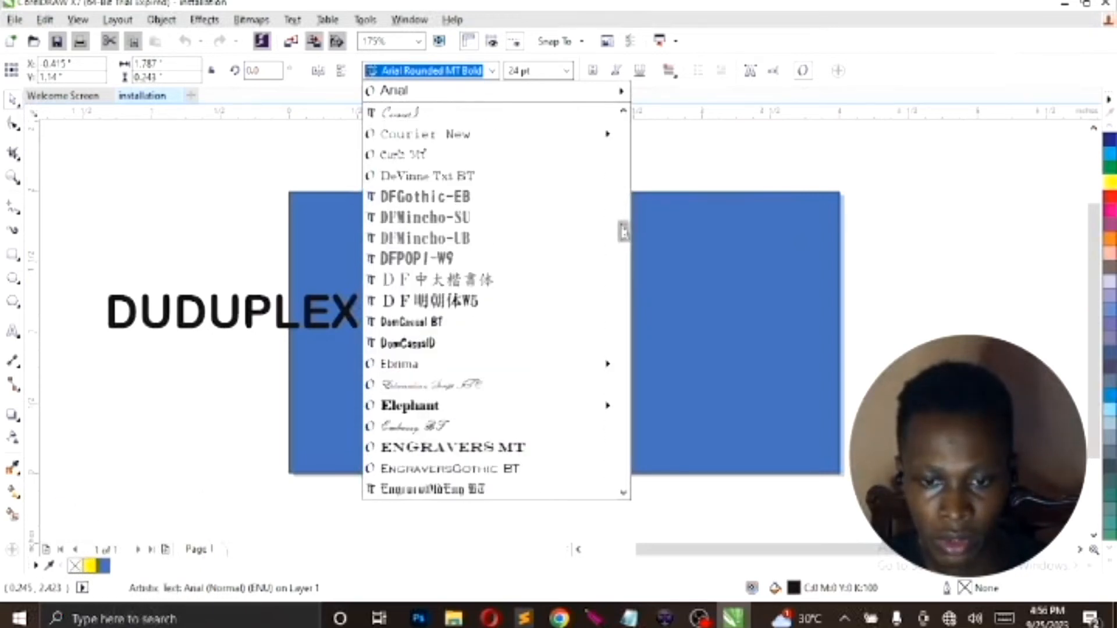
scroll(624, 156, "up", 4)
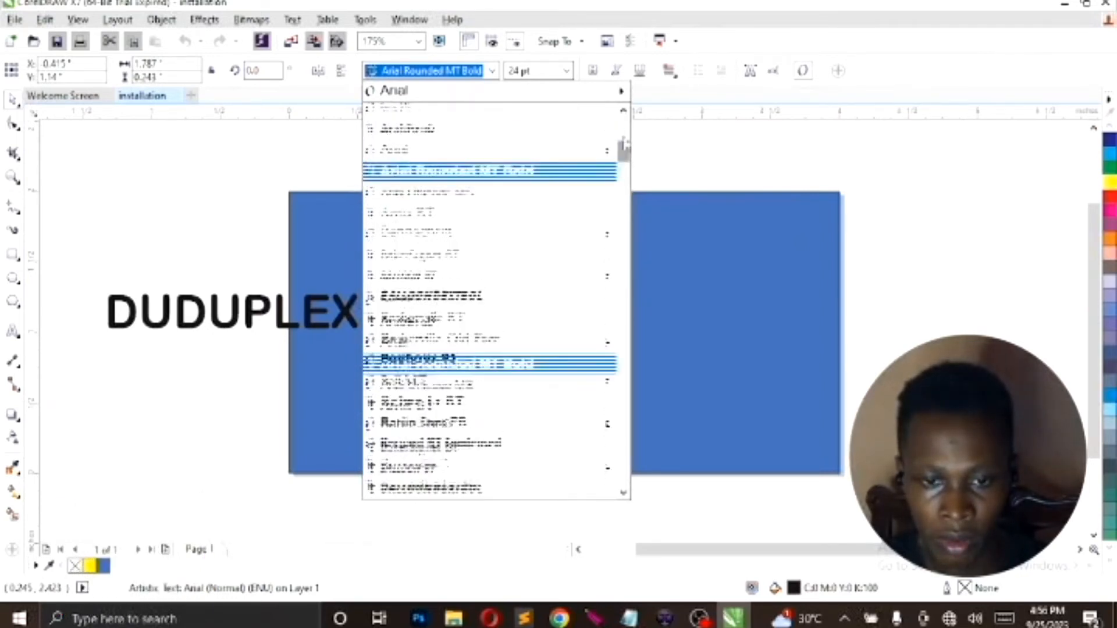
scroll(624, 126, "up", 4)
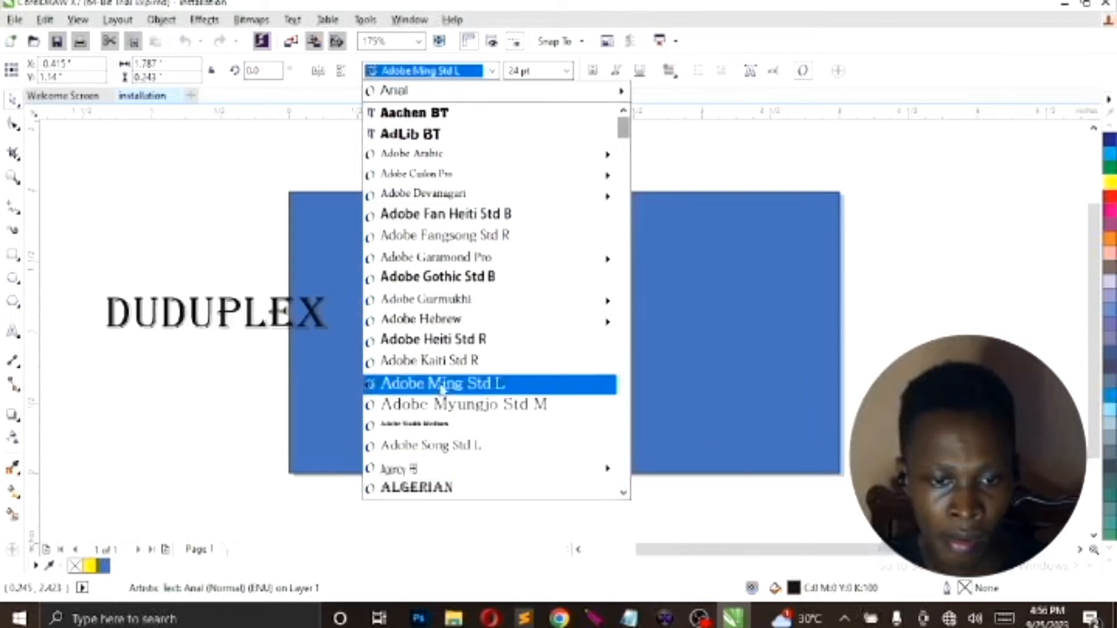
left_click(428, 135)
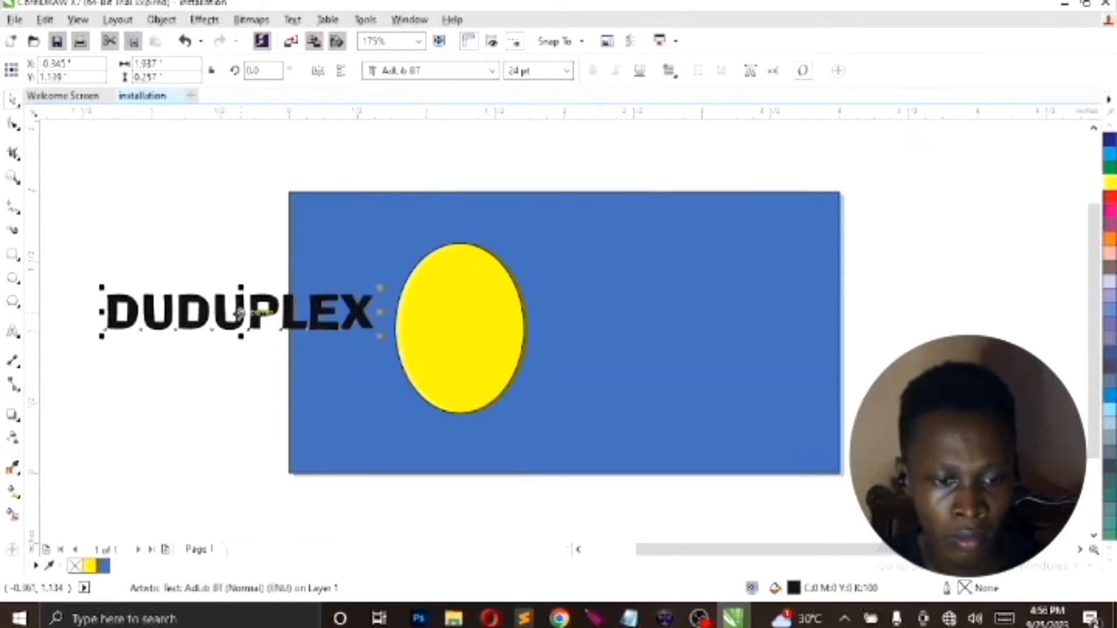
Move the DUDUPLEX text to the top centre of the blue rectangle and fill it with Yellow
left_click_drag(240, 313, 567, 221)
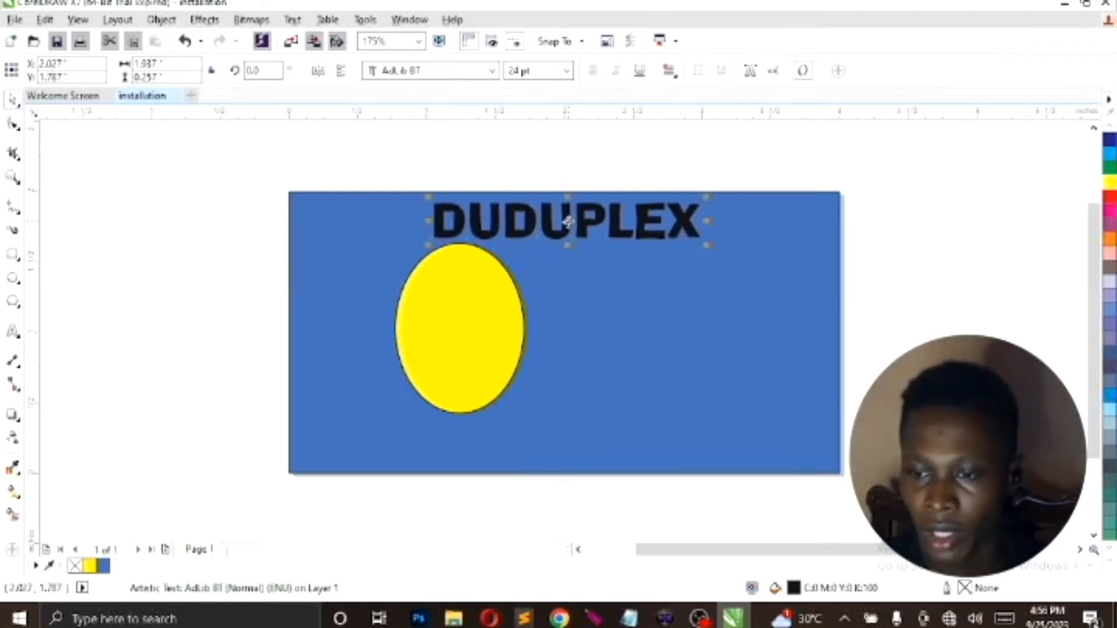
left_click(1111, 185)
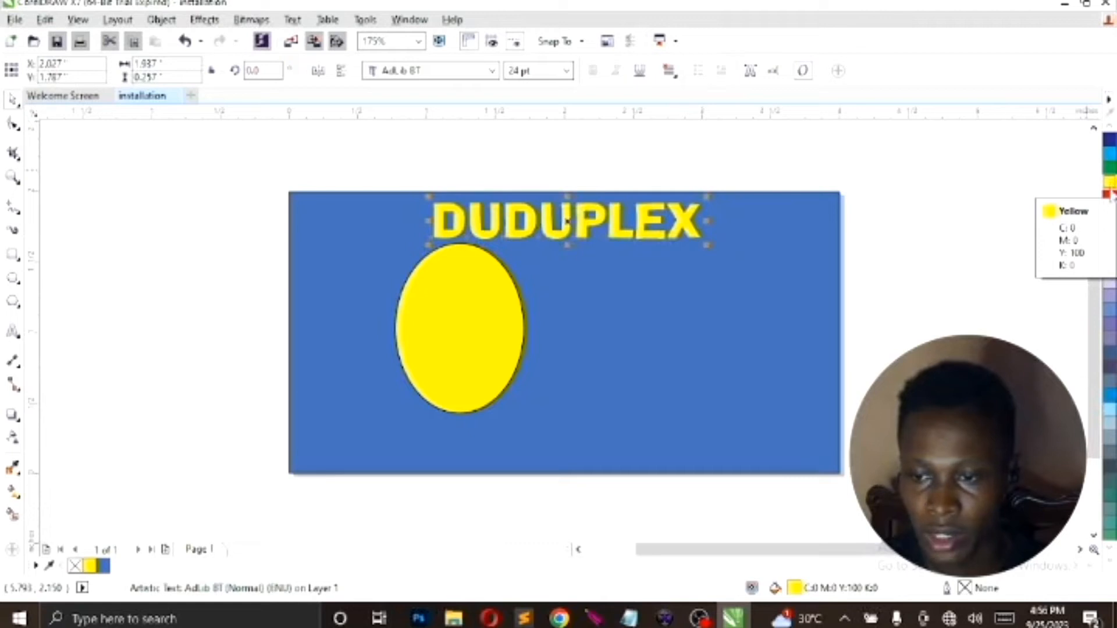
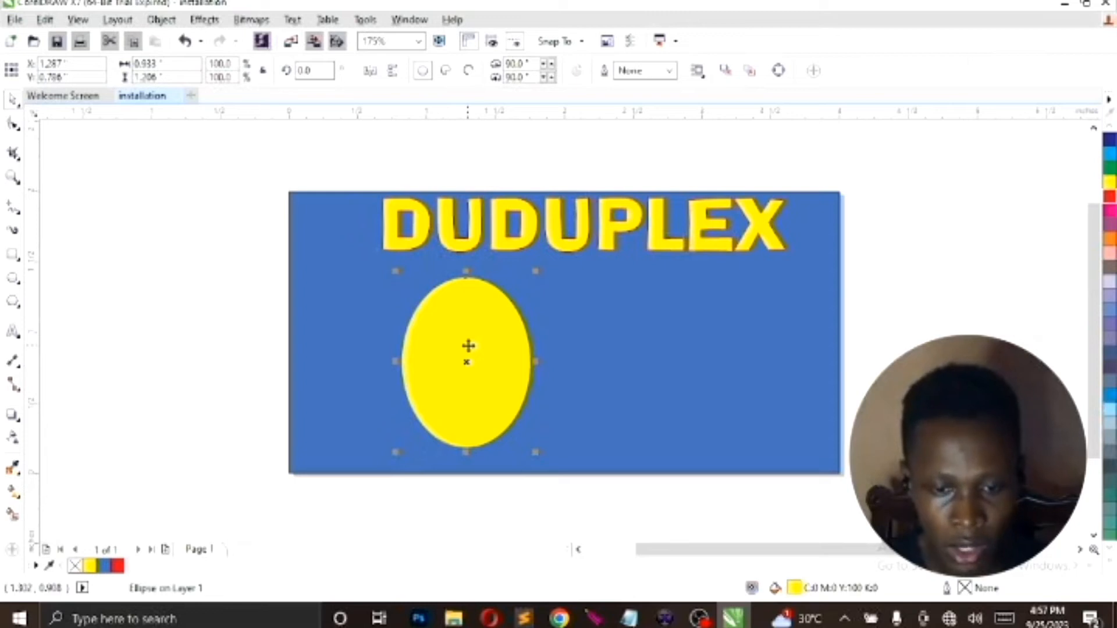
Duplicate the yellow ellipse with a 0.25-inch offset and move the copy level with the original, overlapping its right side
key("ctrl+d")
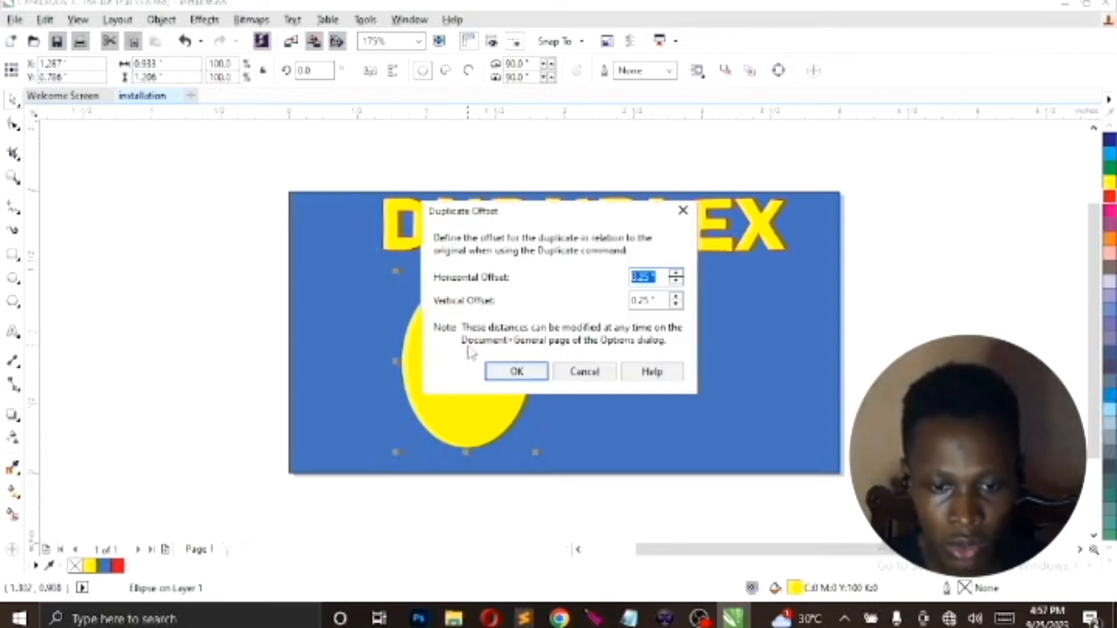
left_click(514, 373)
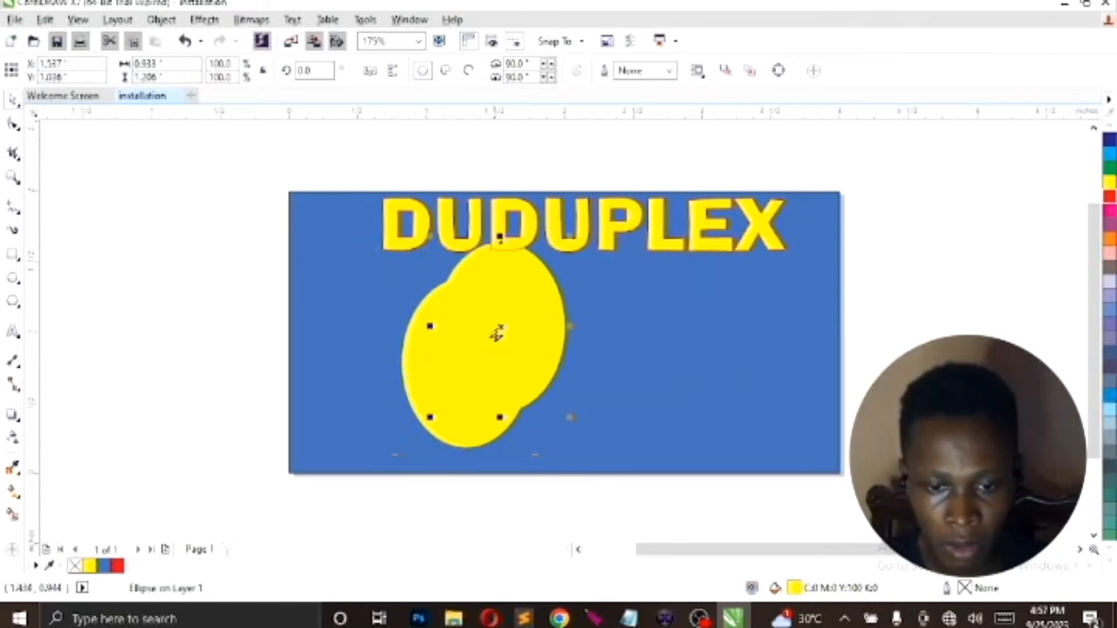
left_click_drag(500, 329, 531, 367)
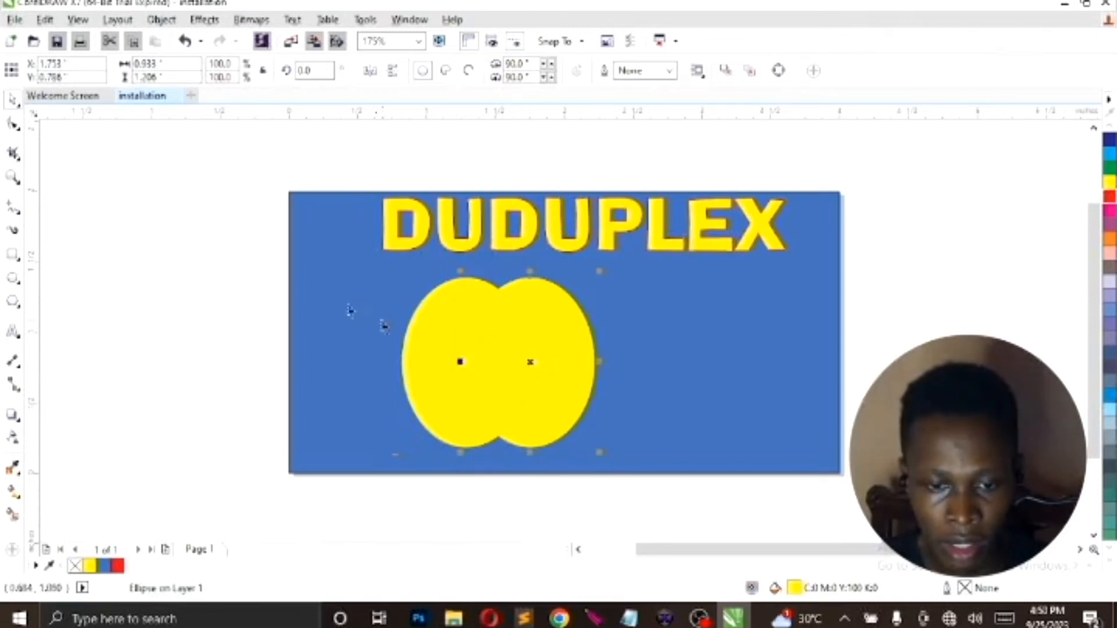
Duplicate the two yellow ellipses together and move the copied pair to the right, partly overlapping the originals
left_click_drag(199, 235, 646, 476)
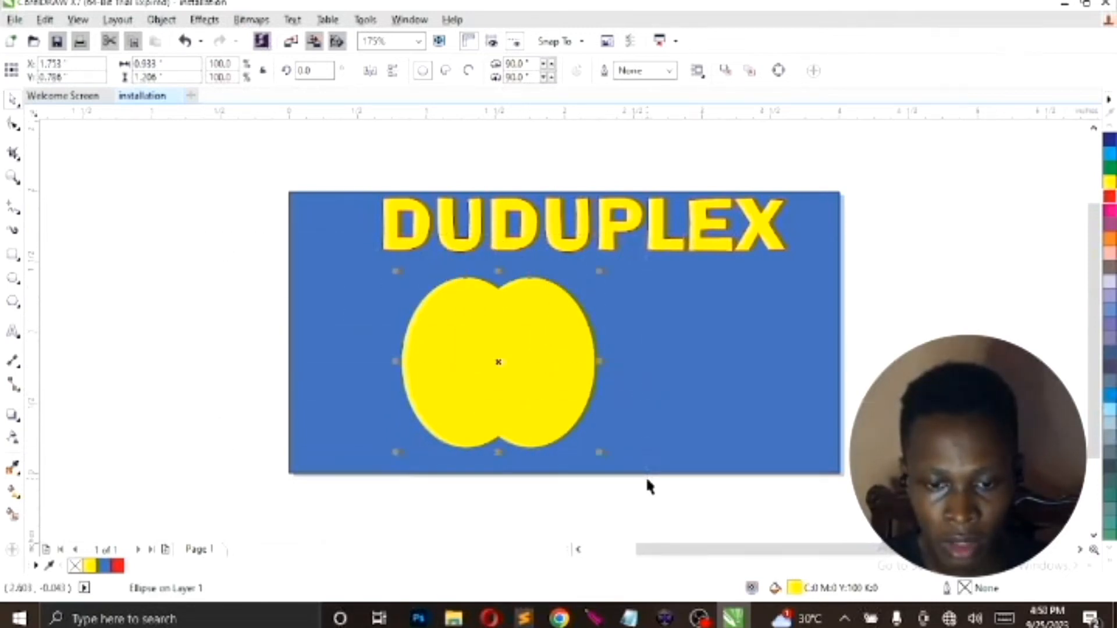
key("ctrl+d")
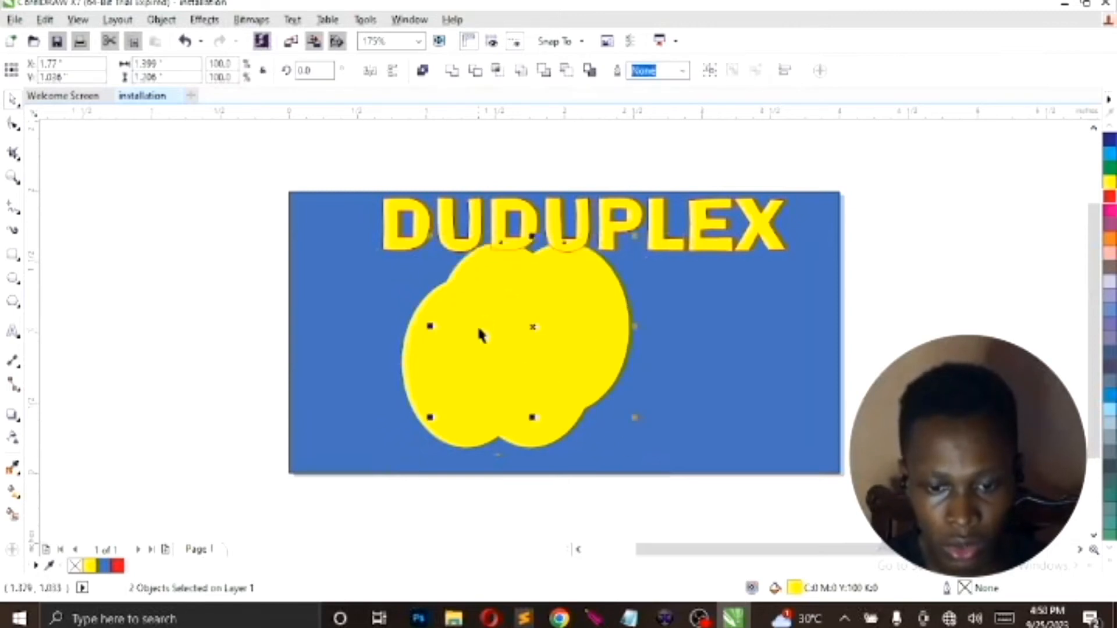
left_click_drag(534, 329, 631, 370)
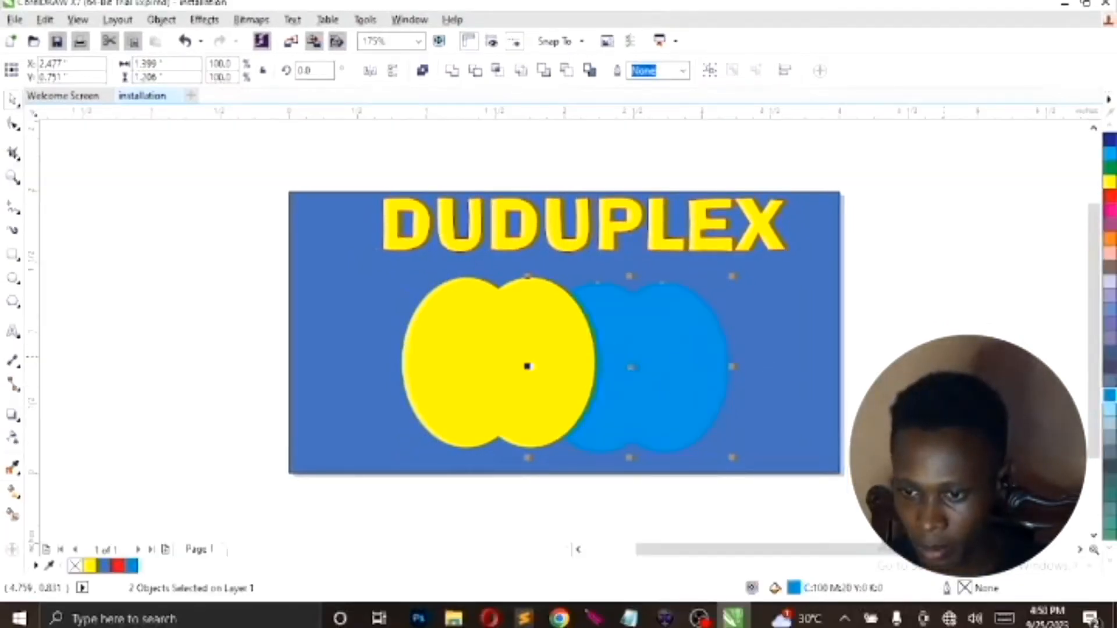
Fill the copied pair of ellipses with Red and bring it to the front
left_click(1110, 200)
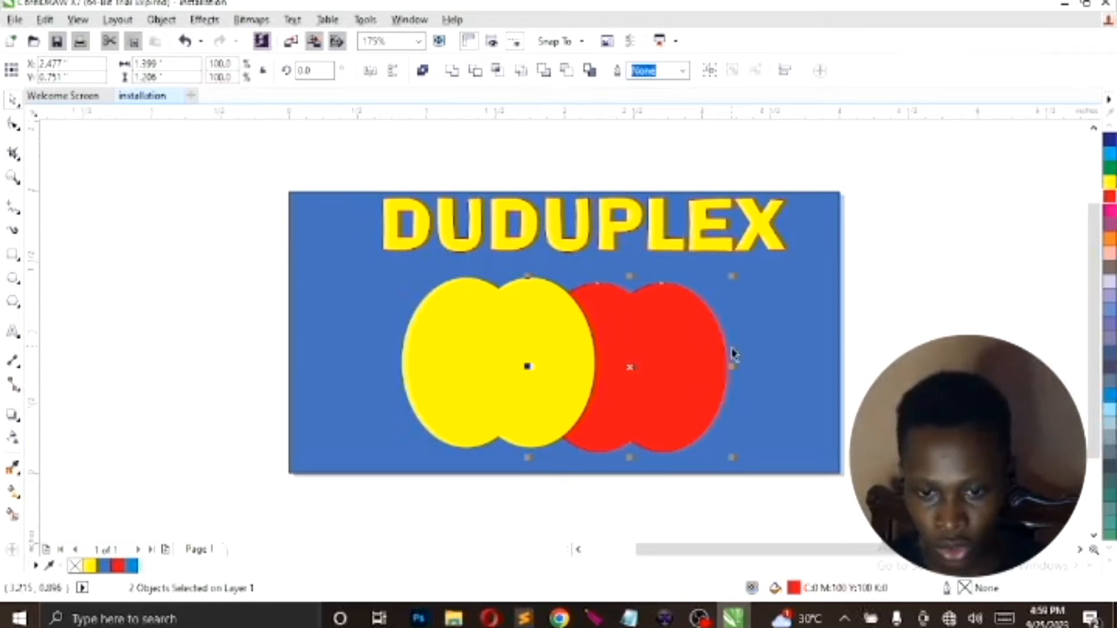
key("shift+Page_Up")
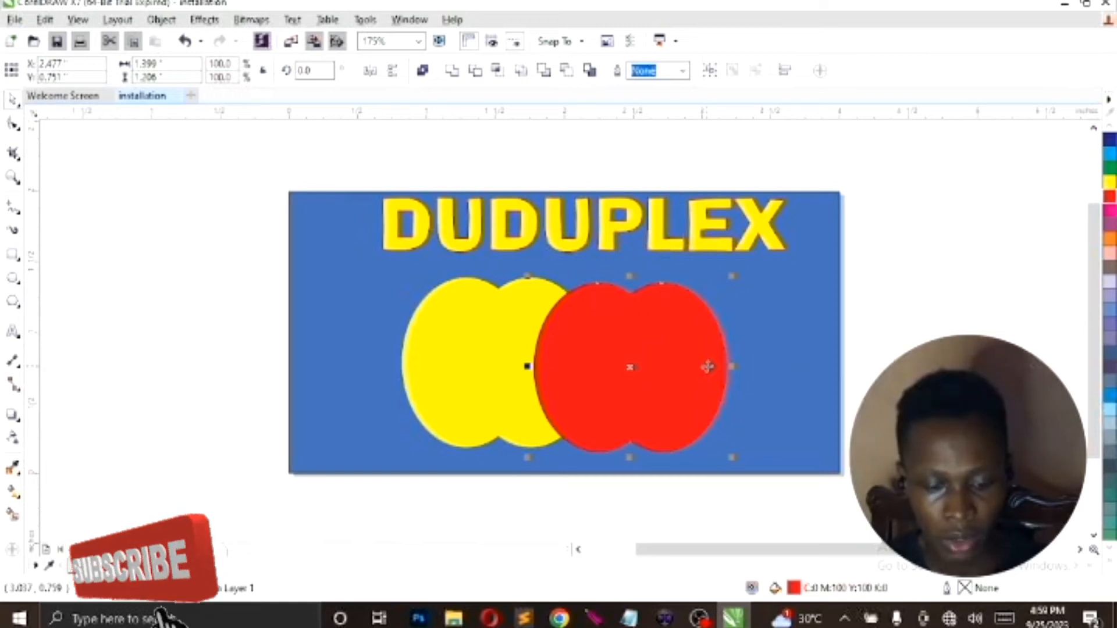
Group the two red ellipses and move the group right, clear of the yellow ellipses
key("ctrl+g")
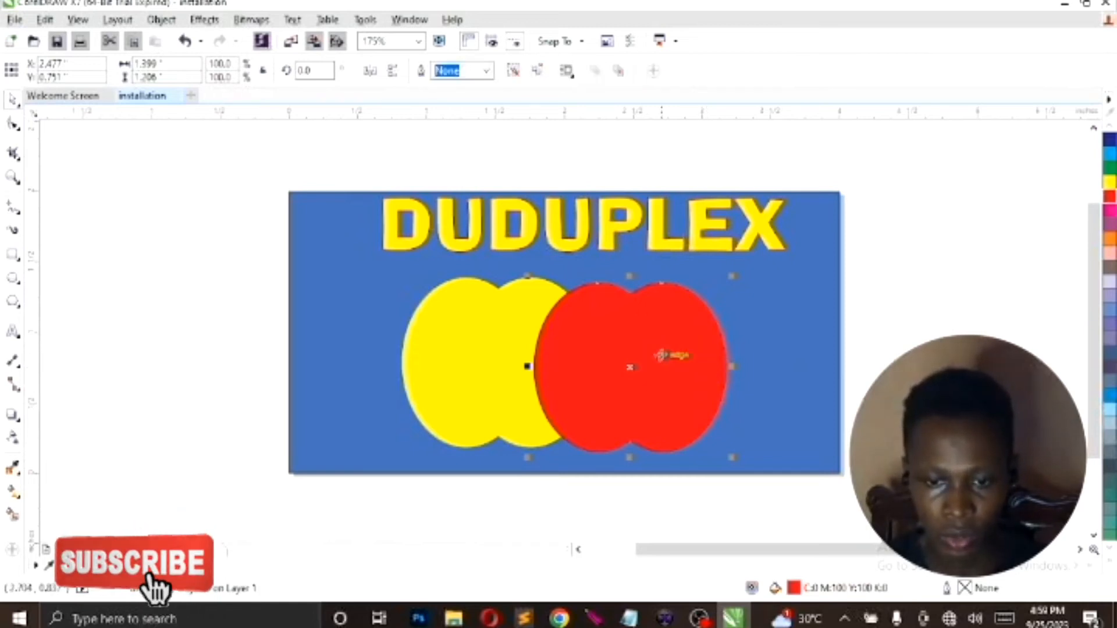
left_click(157, 276)
left_click(641, 358)
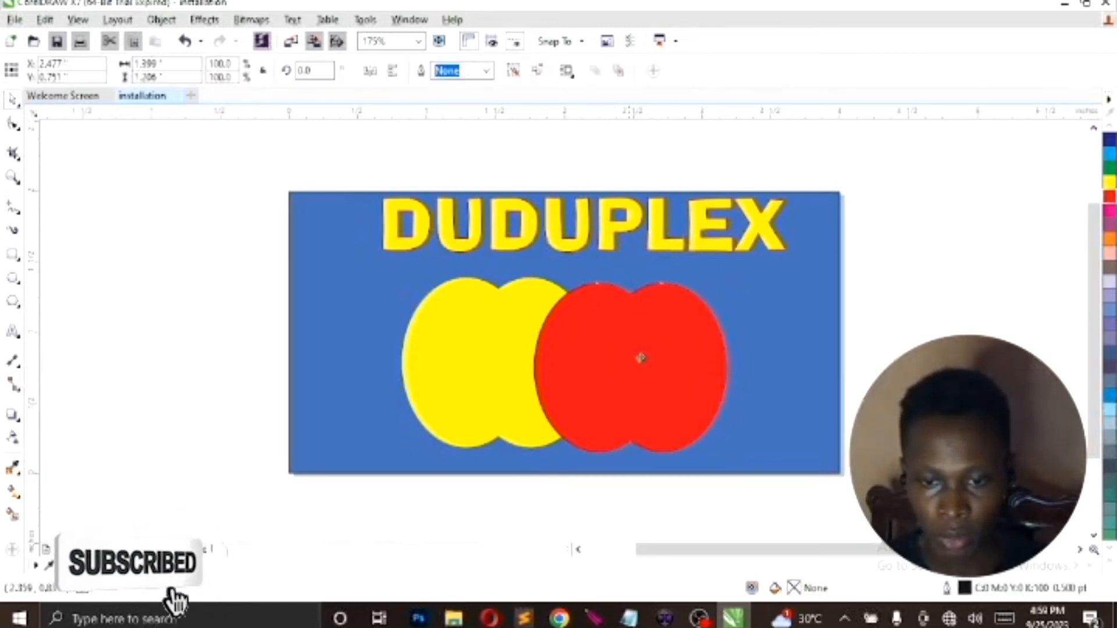
left_click_drag(642, 358, 666, 360)
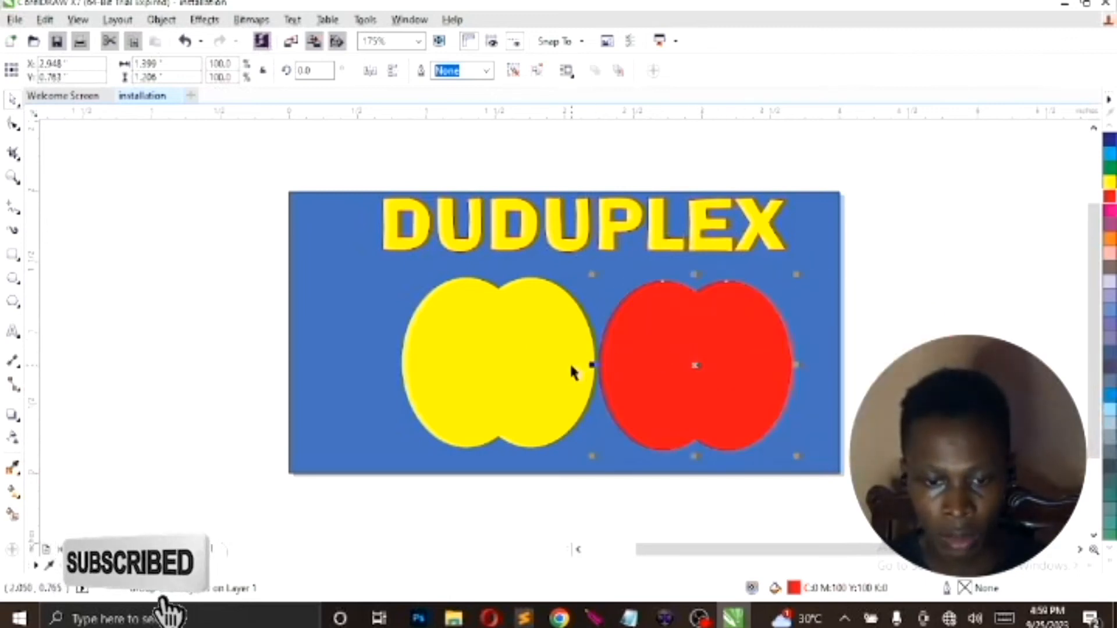
Move the right yellow ellipse over the blue rectangle's left edge and shift the red group left to overlap the remaining yellow ellipse
left_click(534, 365)
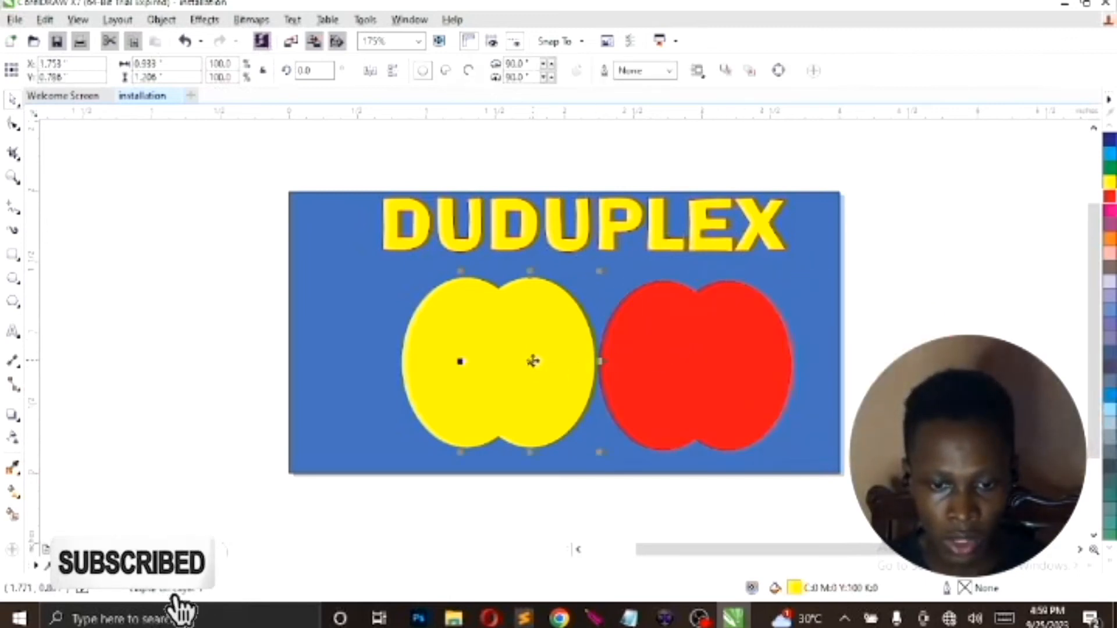
left_click_drag(533, 361, 240, 332)
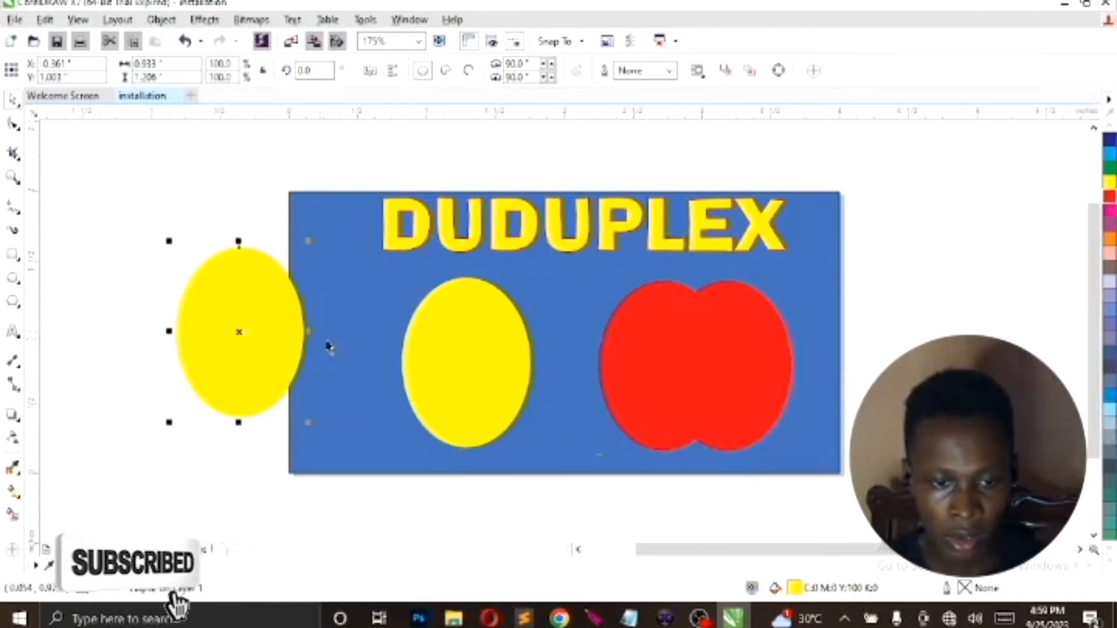
left_click(704, 379)
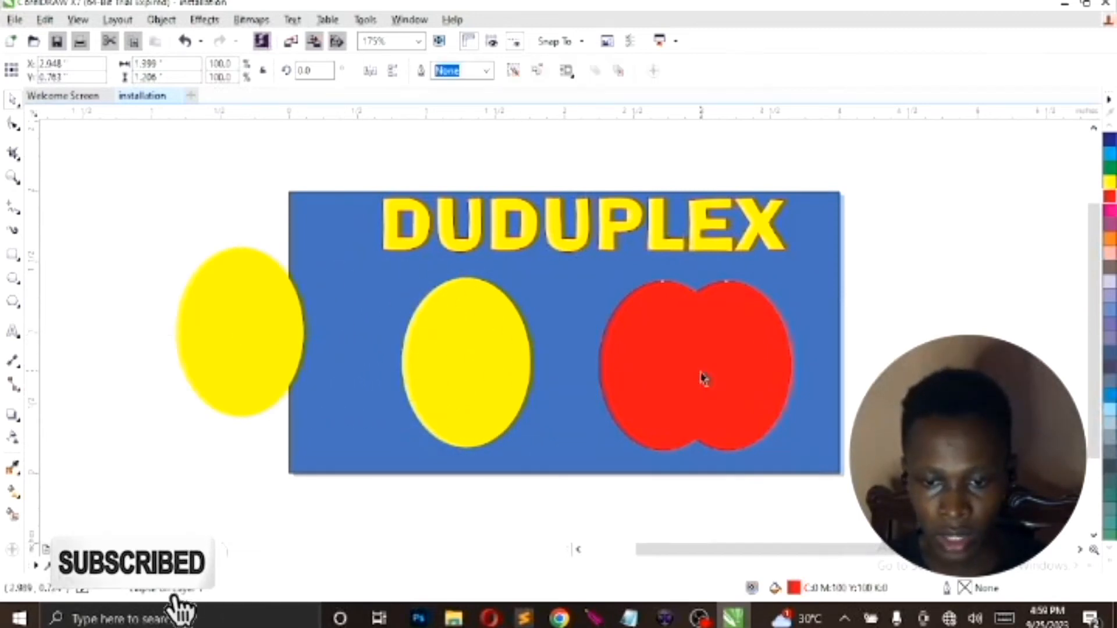
left_click_drag(700, 375, 593, 367)
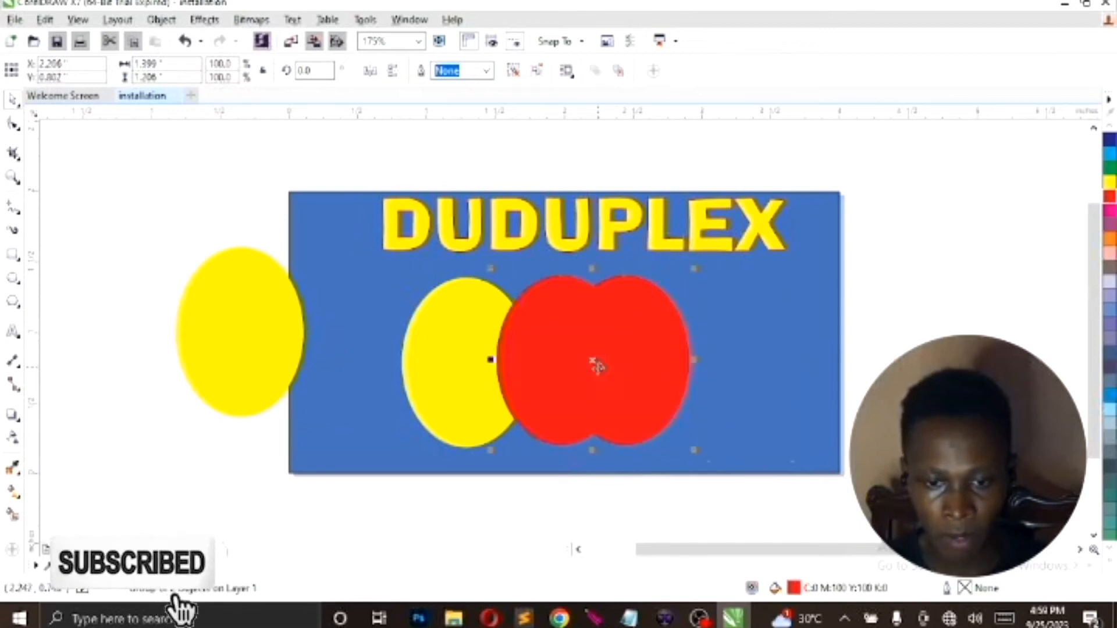
Move the detached yellow ellipse onto the red group, bring it to the front, and send it back one level
left_click(232, 325)
left_click_drag(441, 325, 571, 326)
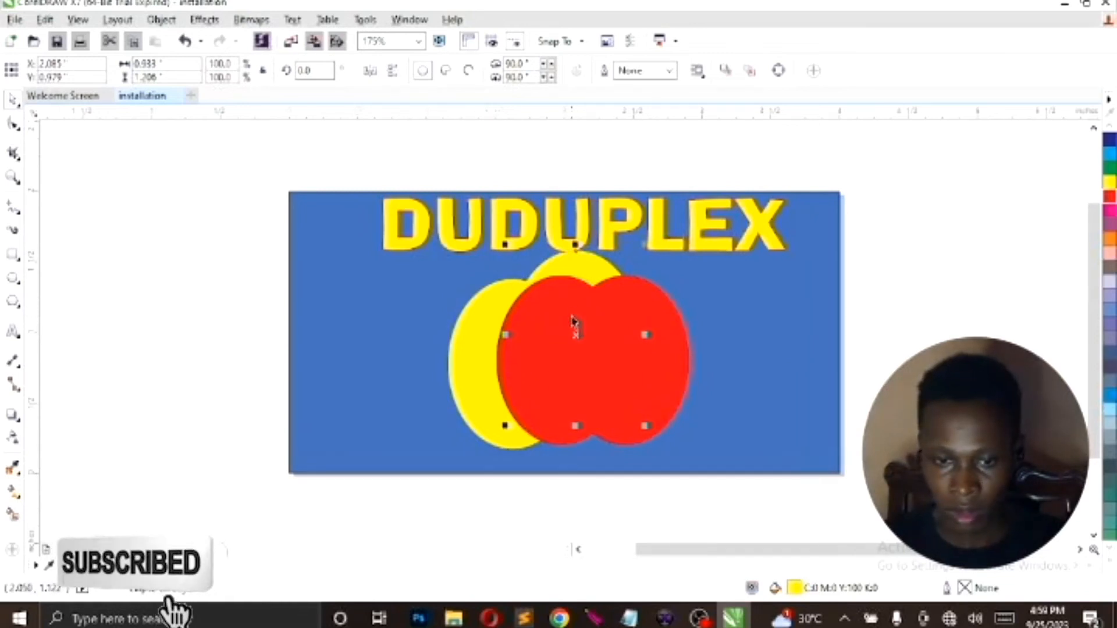
key("shift+Page_Up")
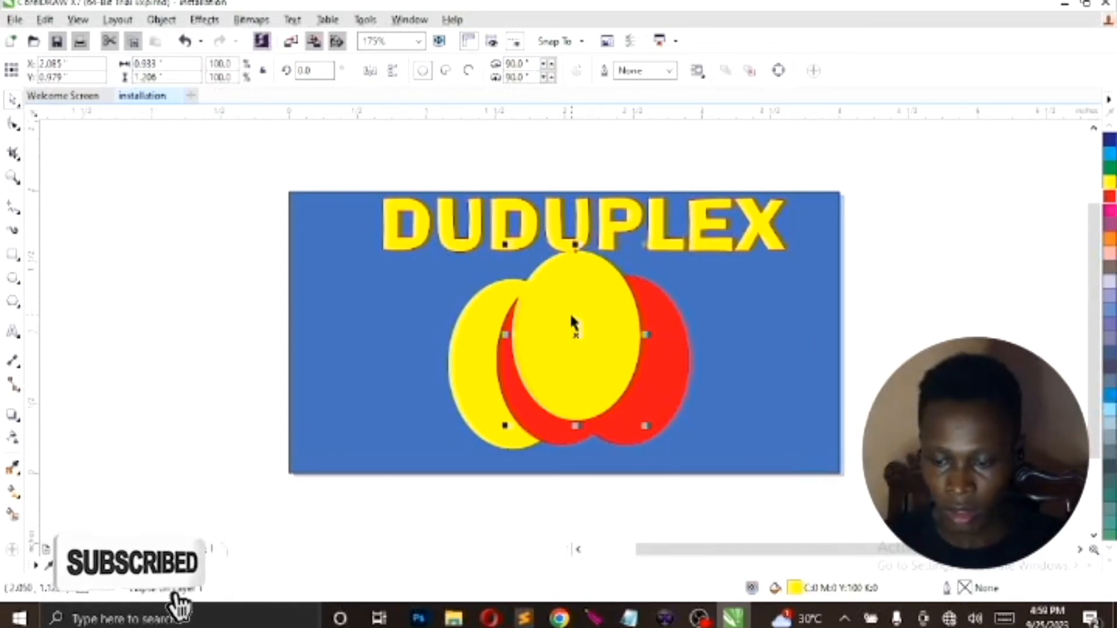
key("ctrl+Page_Down")
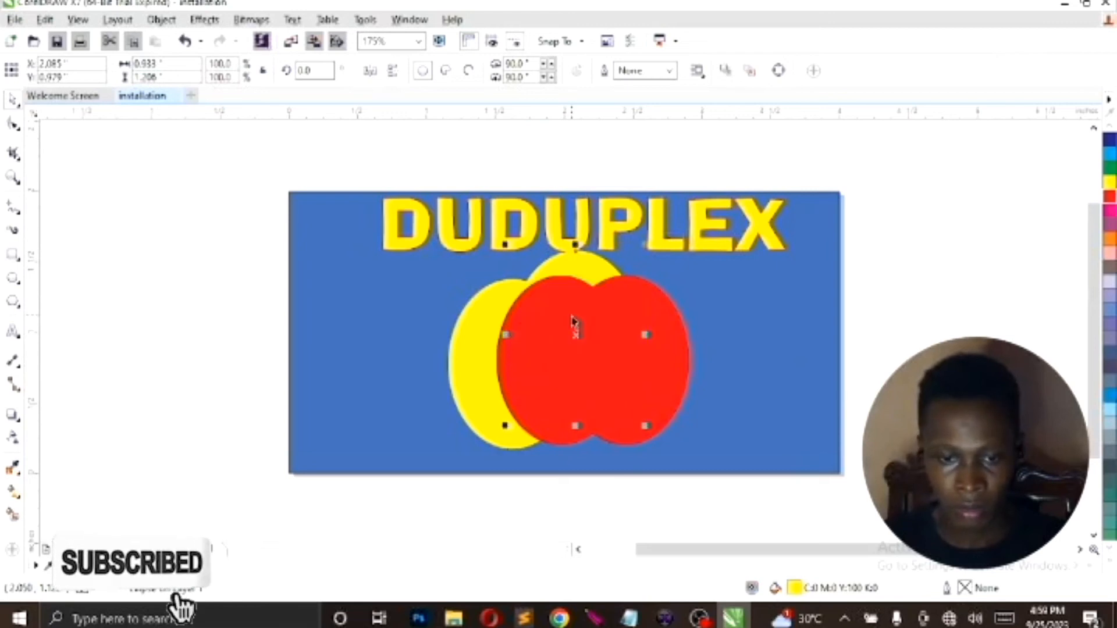
Nudge the yellow ellipse behind the red group down to a Y position of about 0.908 inches
key("Down")
key("Down")
key("Down")
key("Down")
key("Down")
key("Down")
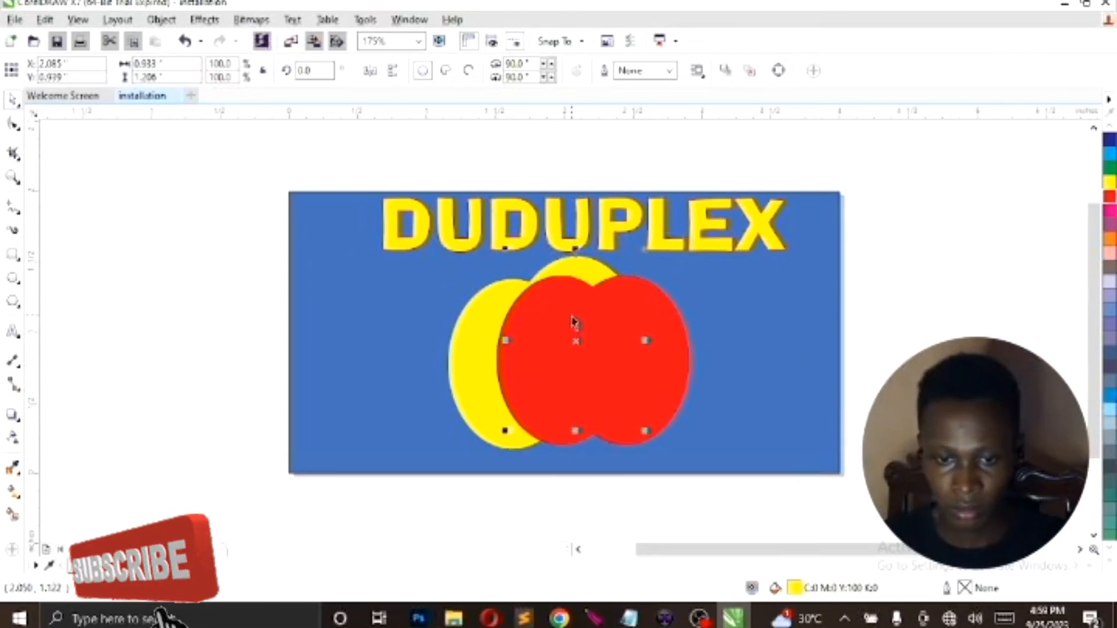
key("Down")
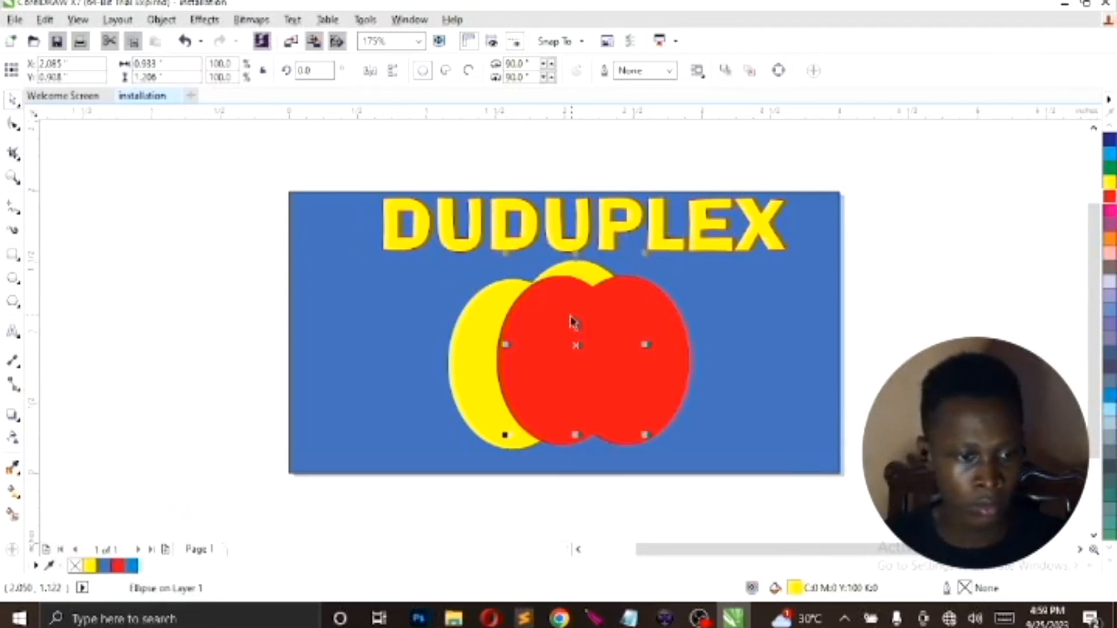
left_click(19, 366)
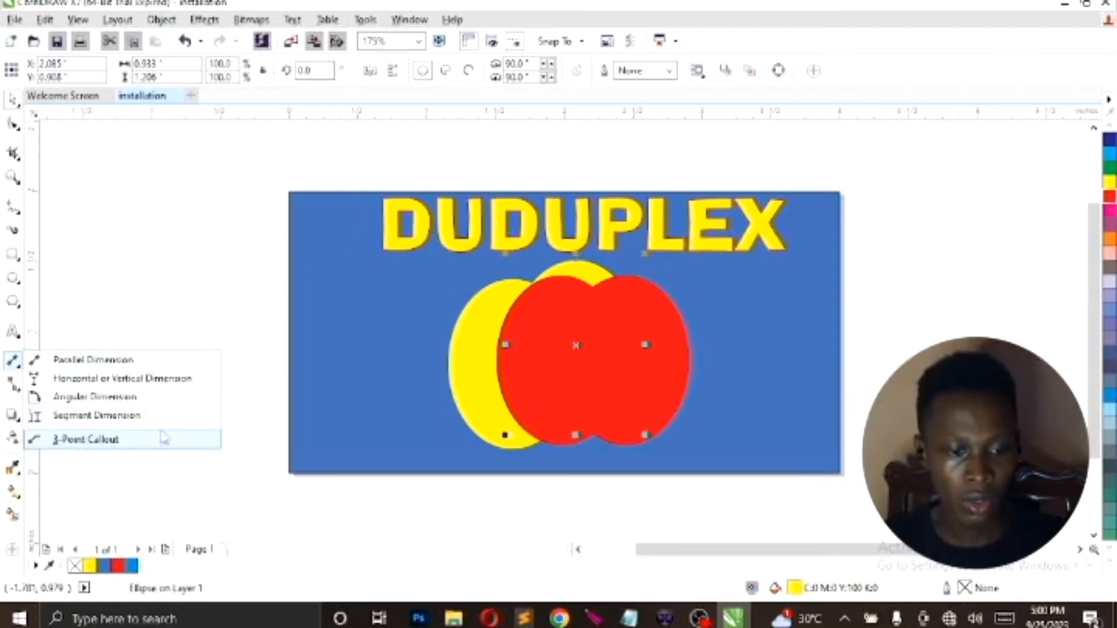
left_click(255, 397)
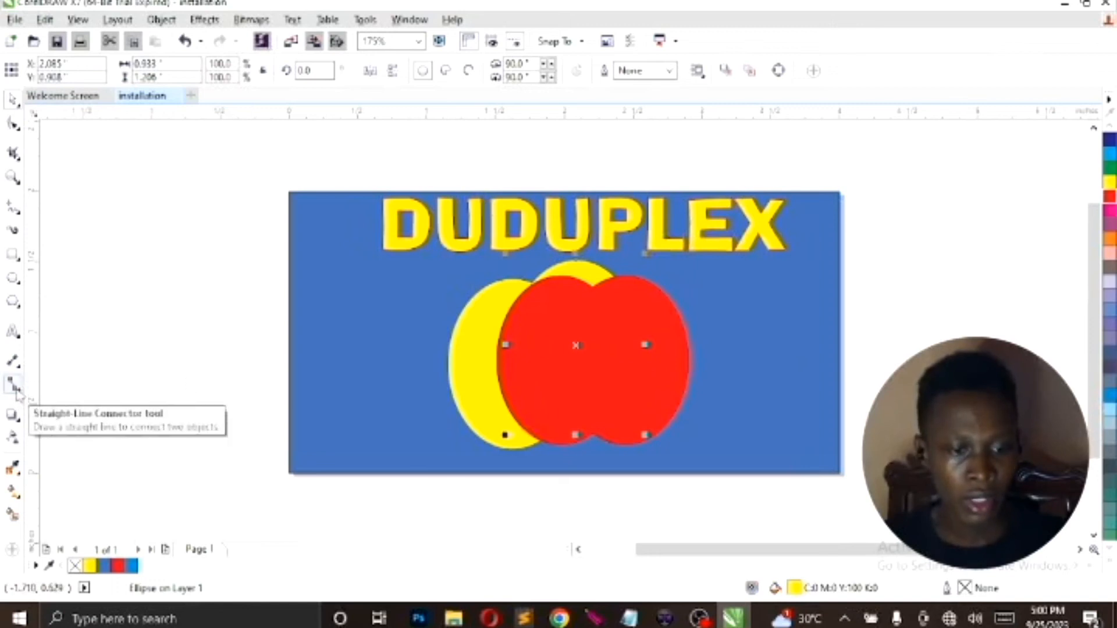
left_click(13, 440)
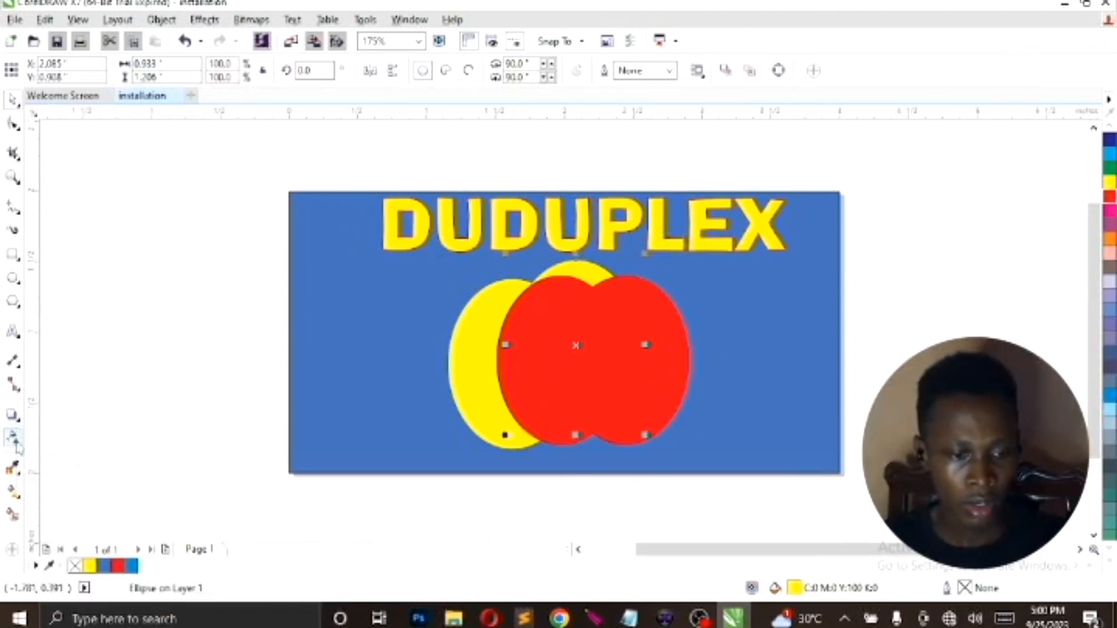
Sample the red of the grouped ellipses with the Color Eyedropper and apply it to both yellow ellipses
left_click(17, 474)
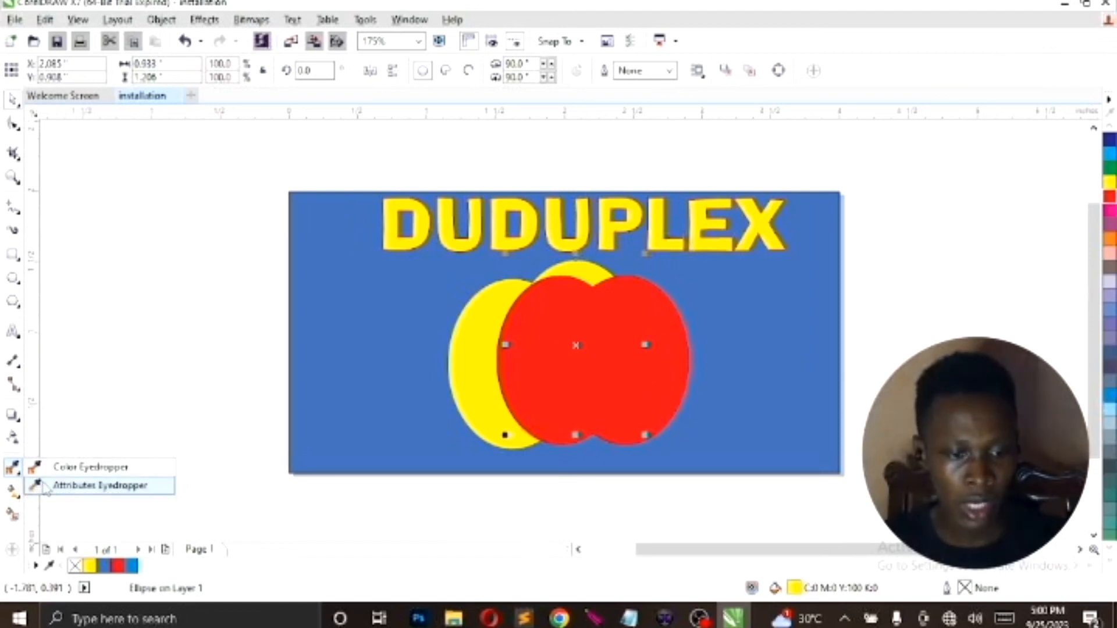
left_click(14, 469)
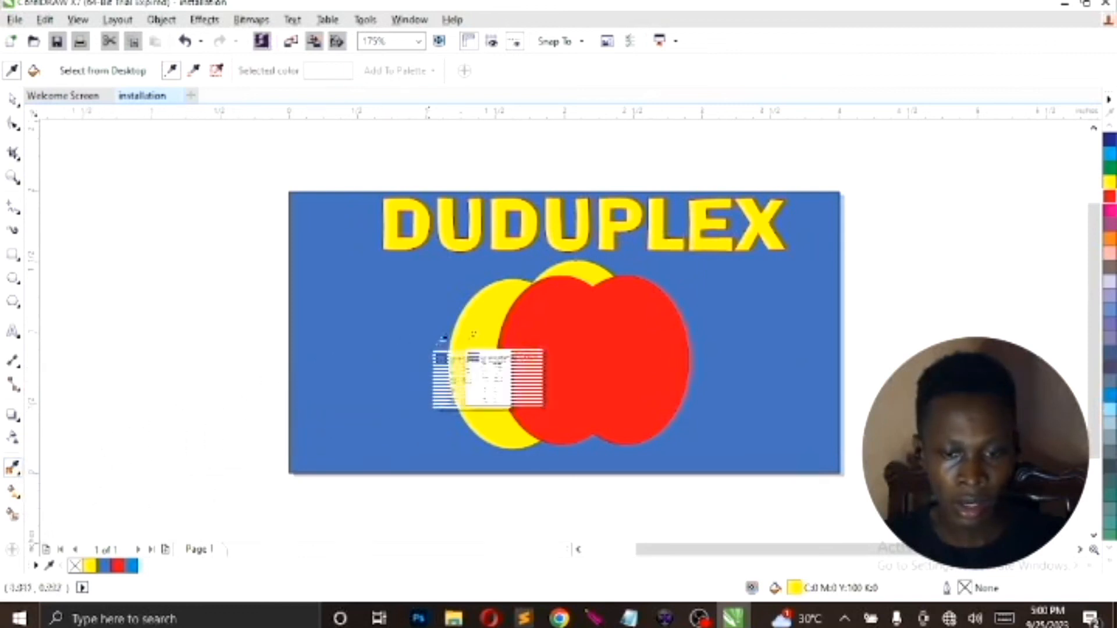
left_click(532, 337)
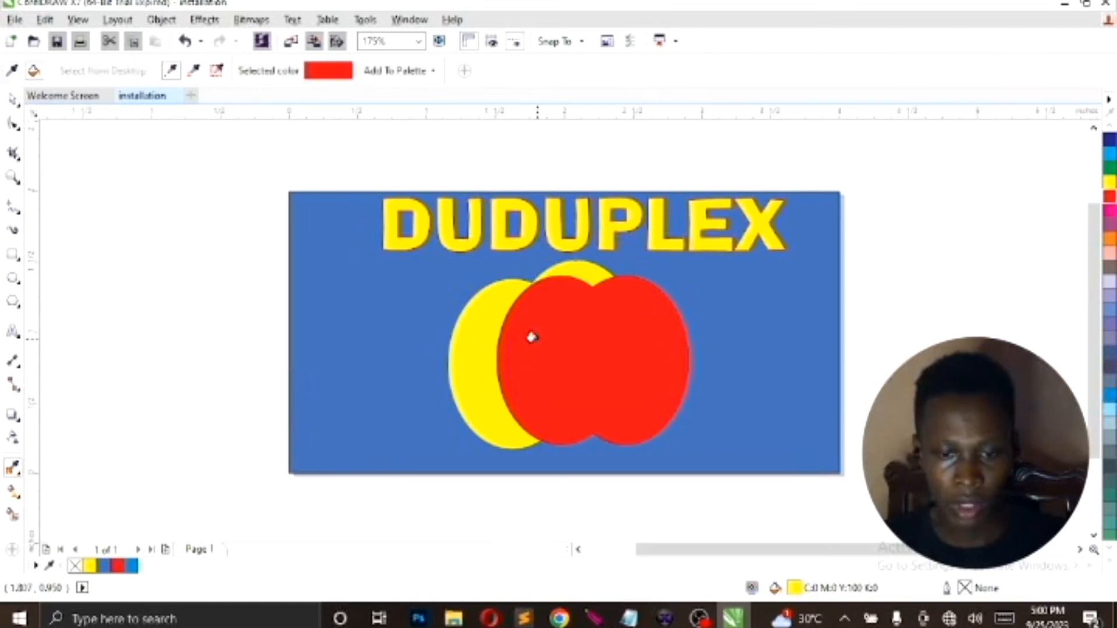
left_click(575, 269)
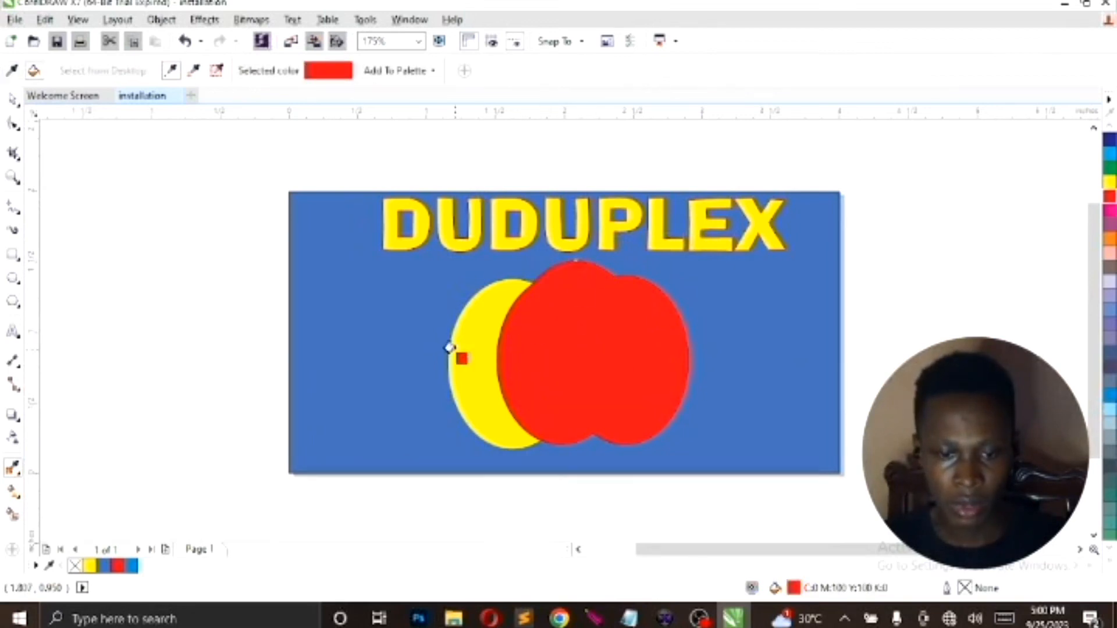
left_click(464, 351)
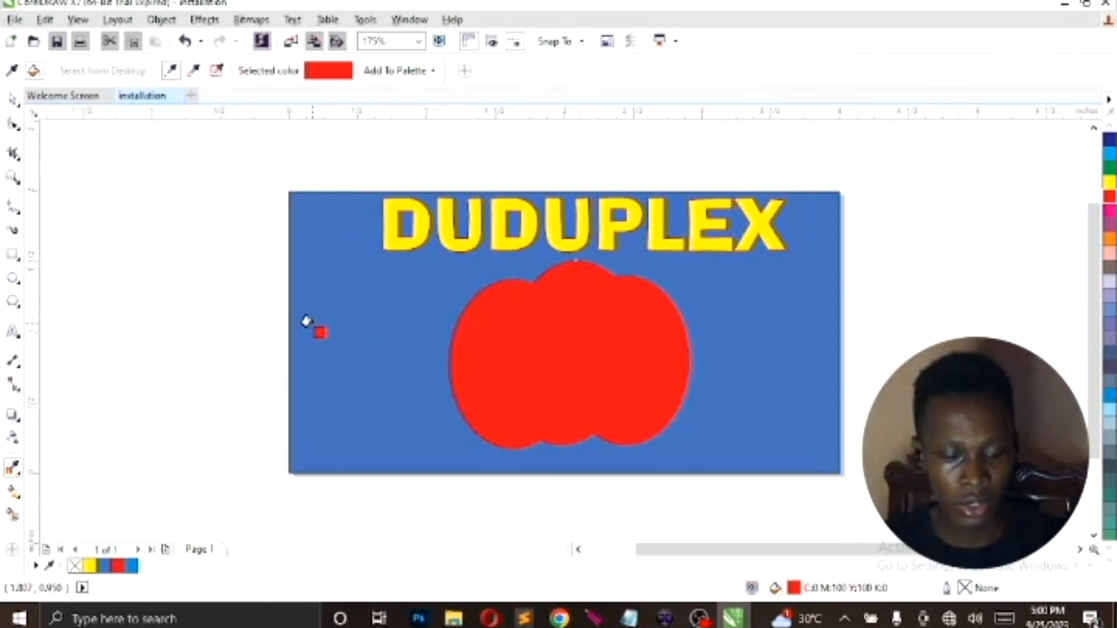
Undo the two red fills on the yellow ellipses and return to the Pick tool
key("ctrl+z")
key("ctrl+z")
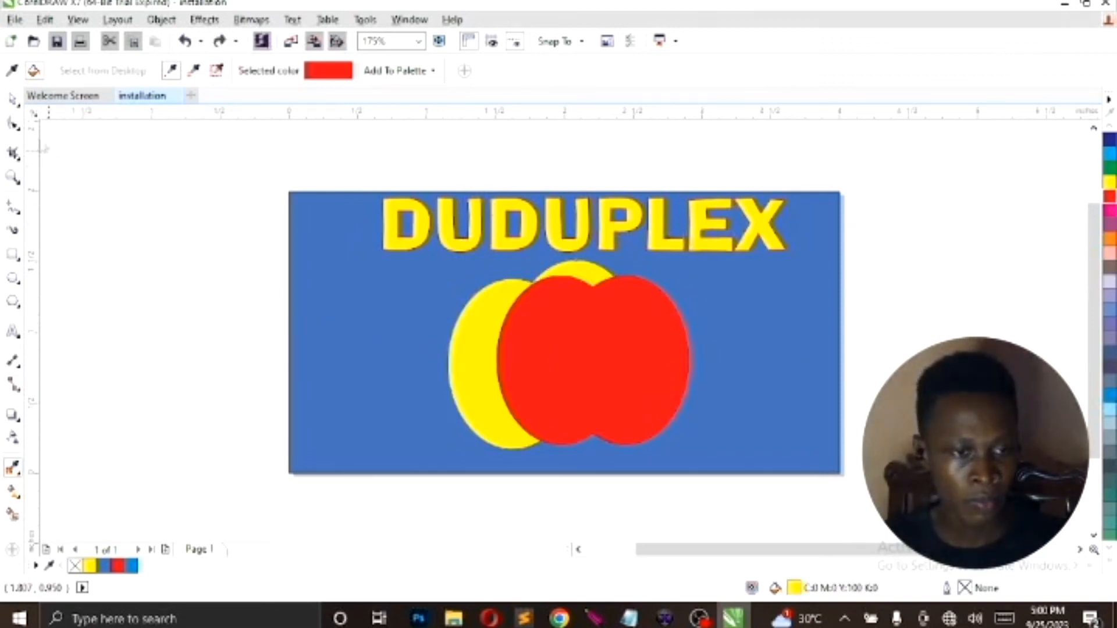
left_click(13, 102)
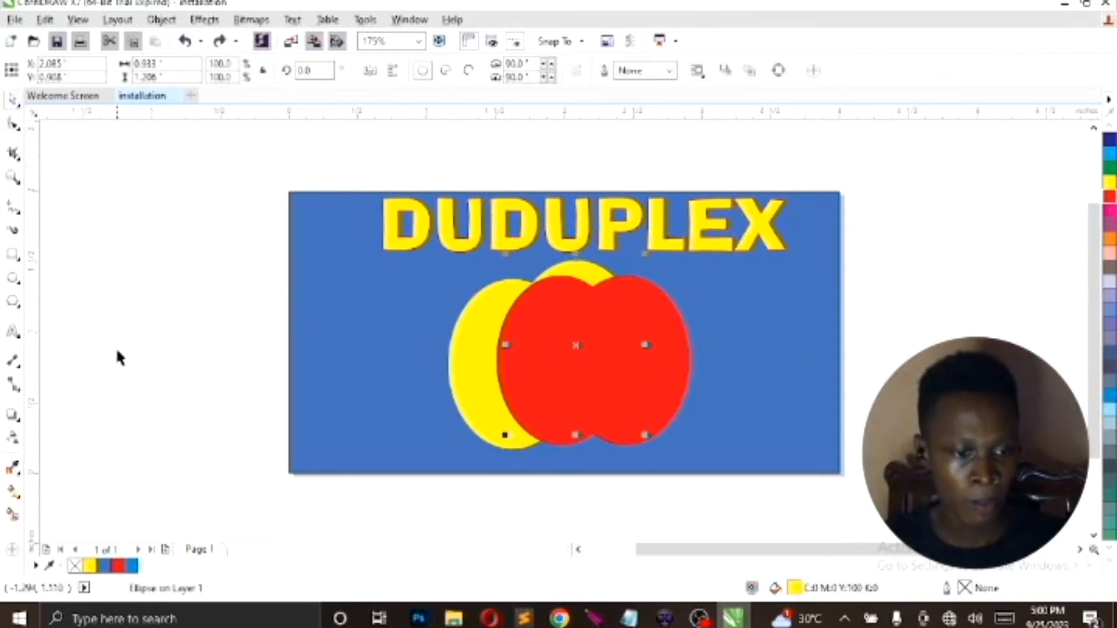